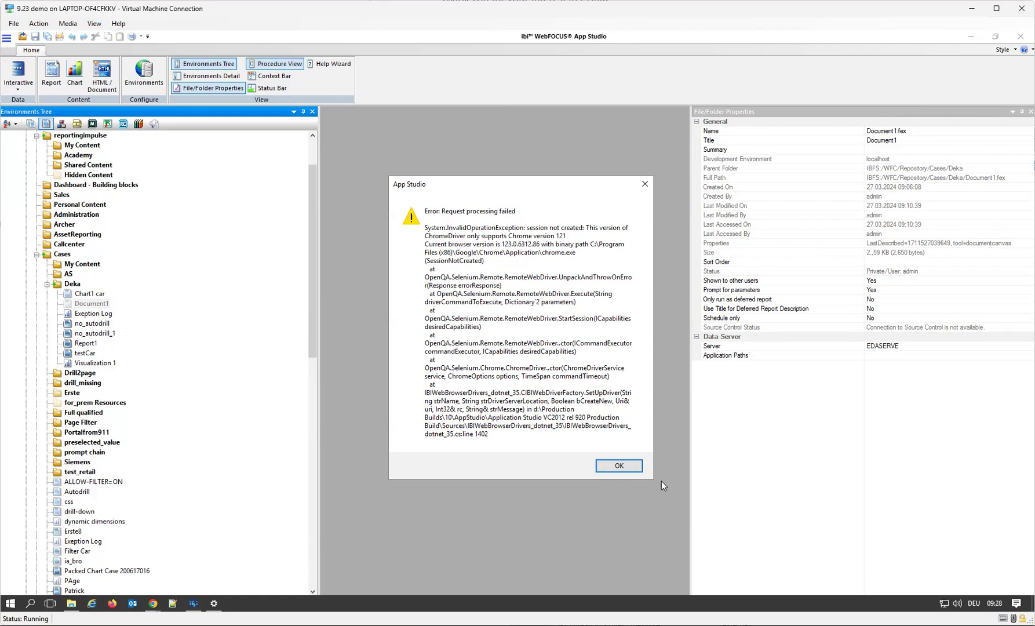
Dismiss the error message, run Document1 from the Deka folder again, and close the resulting message.
left_click(626, 468)
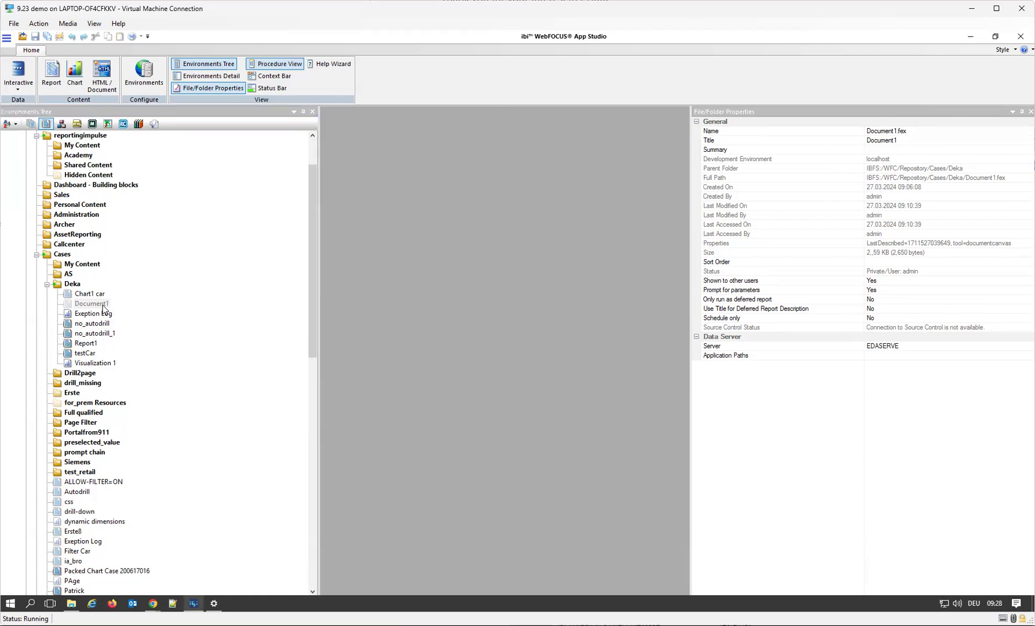
right_click(102, 305)
left_click(95, 304)
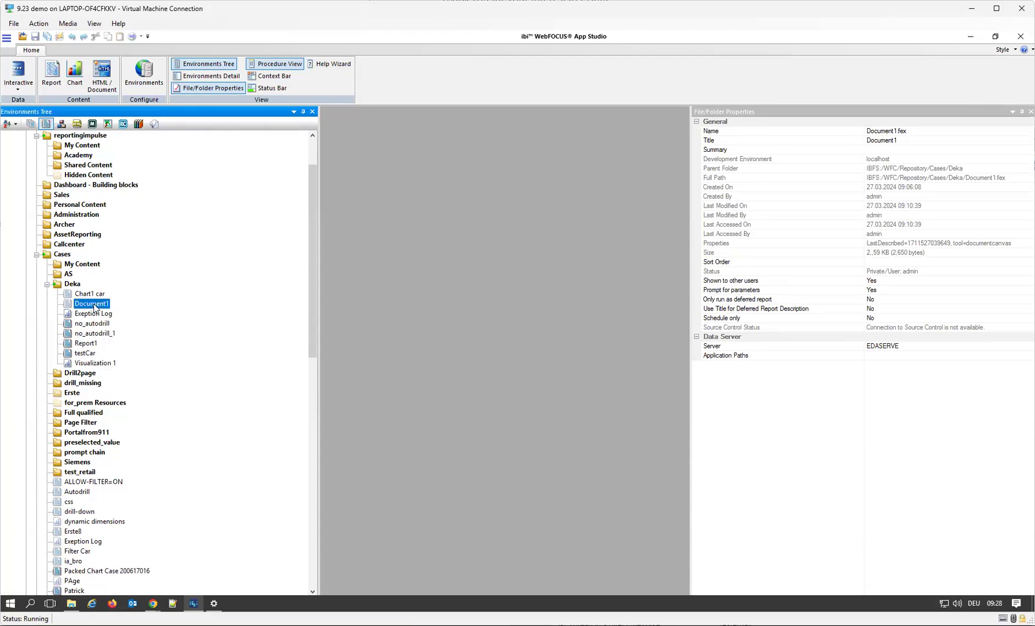
left_click(68, 306)
right_click(75, 308)
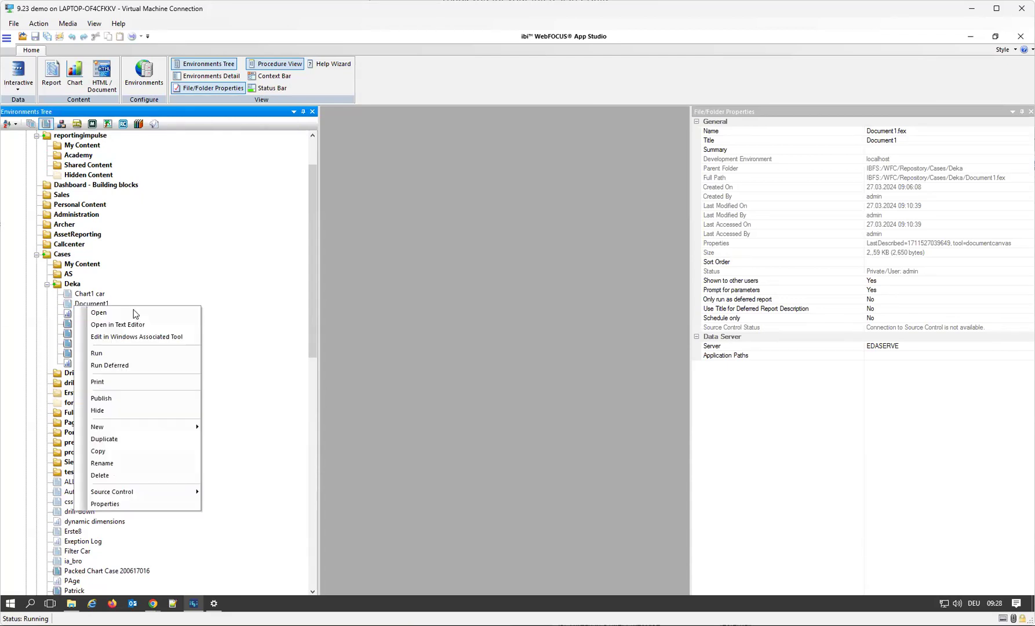
left_click(137, 353)
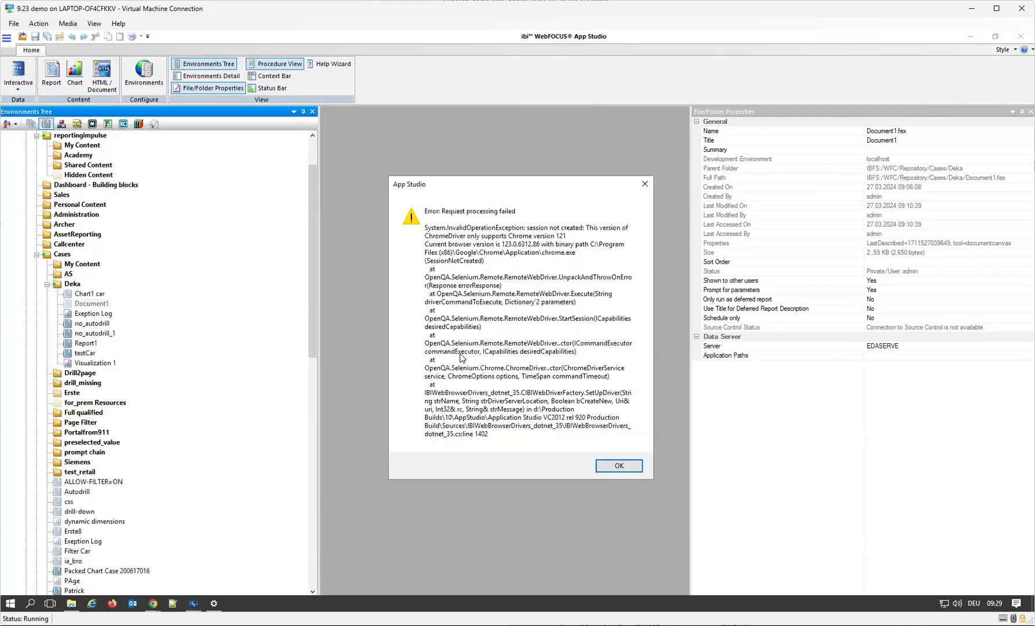
left_click(619, 466)
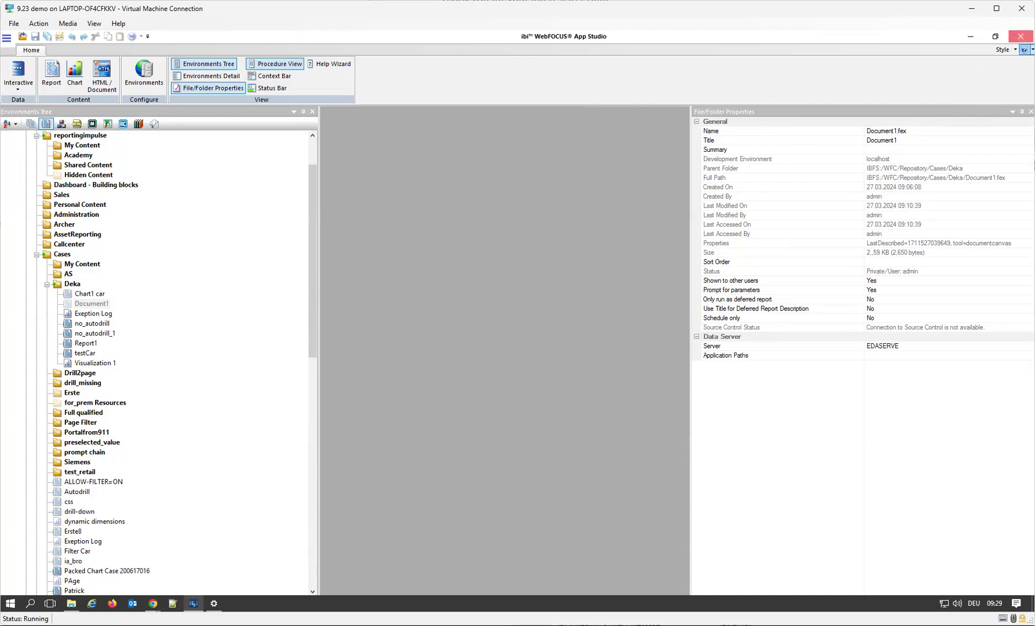
Close App Studio, switch to the ChromeDriver downloads page in Chrome and accept its cookies.
left_click(1021, 36)
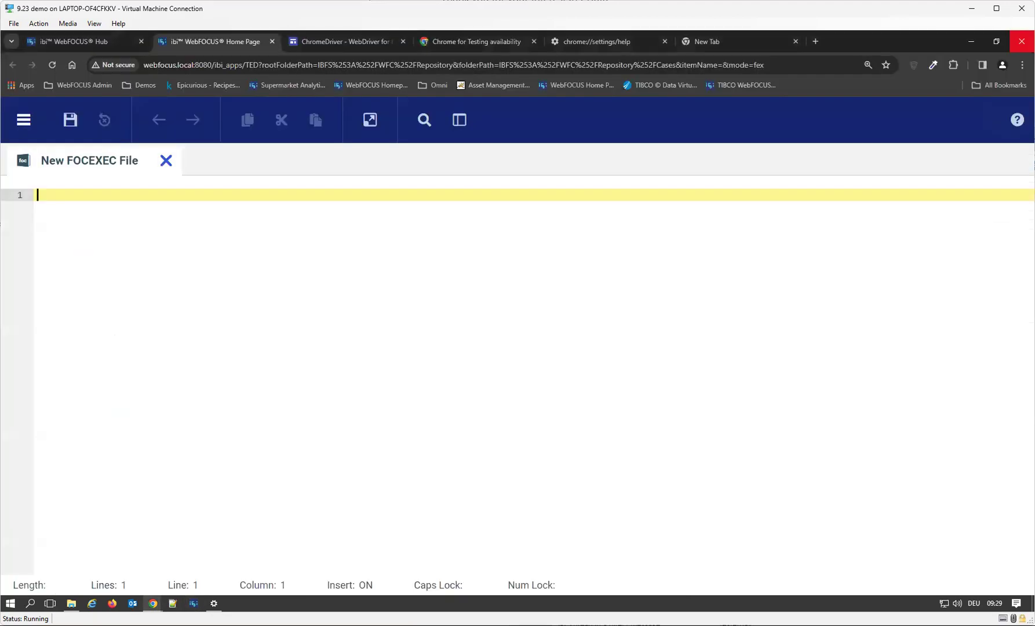
left_click(332, 44)
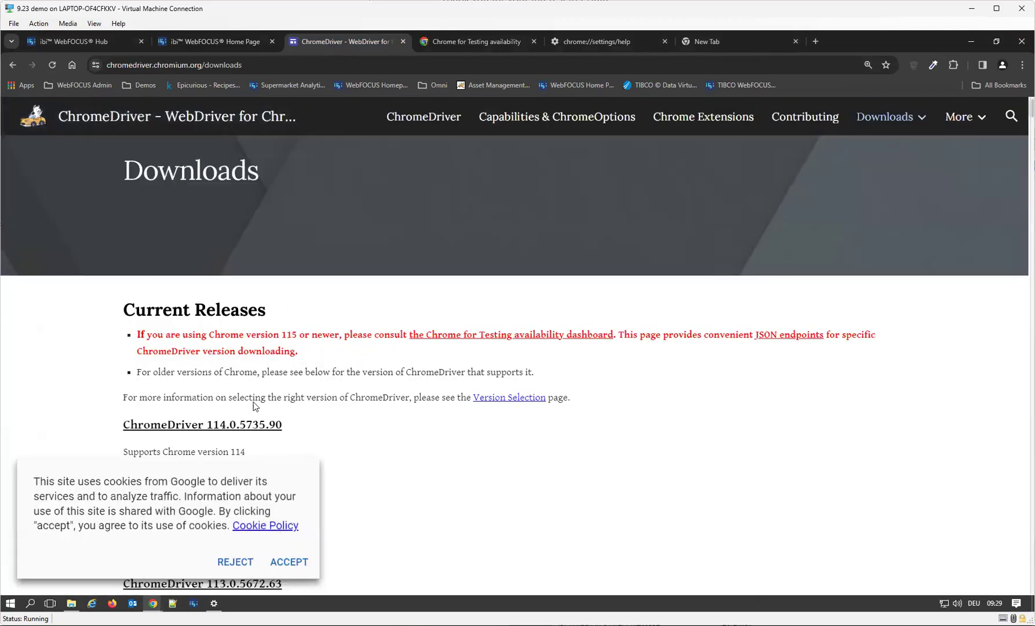
left_click(287, 564)
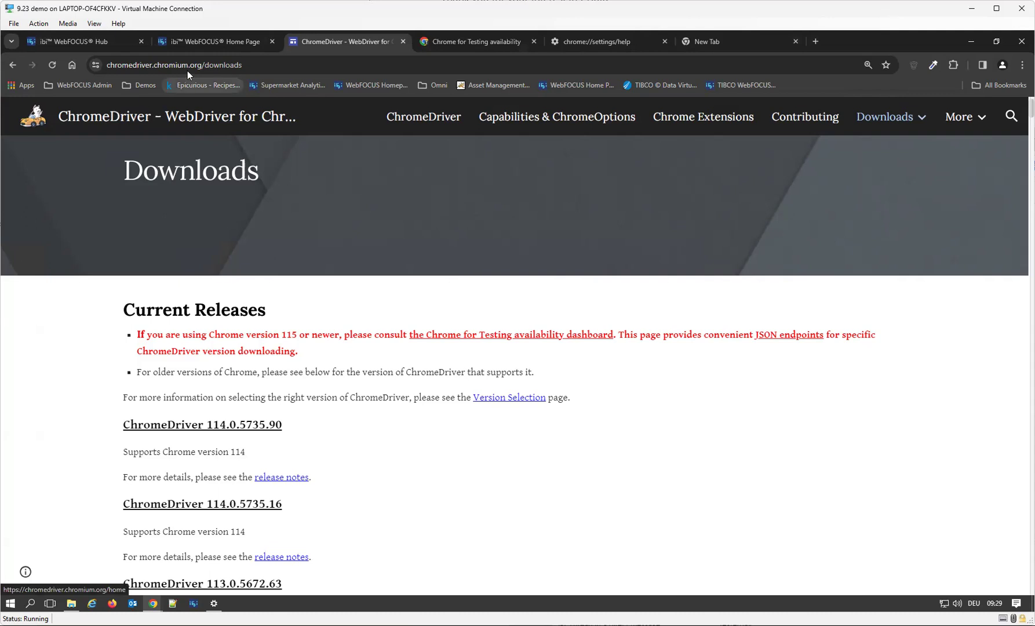
left_click(260, 63)
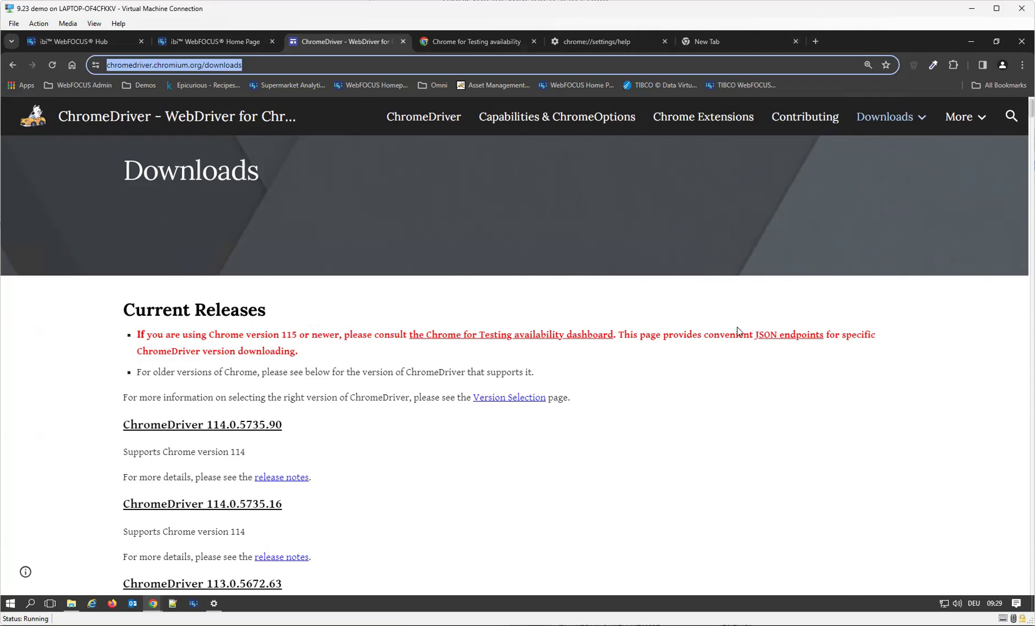
View the JSON endpoints listing and the ChromeDriver Version Selection page, then return to the Downloads page.
left_click(774, 336)
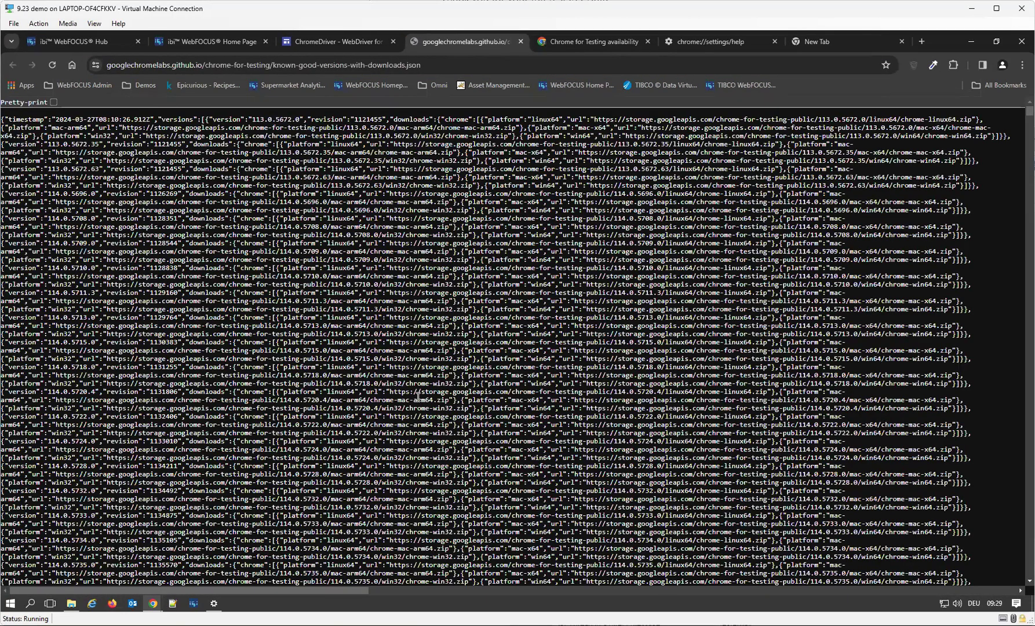
left_click(341, 43)
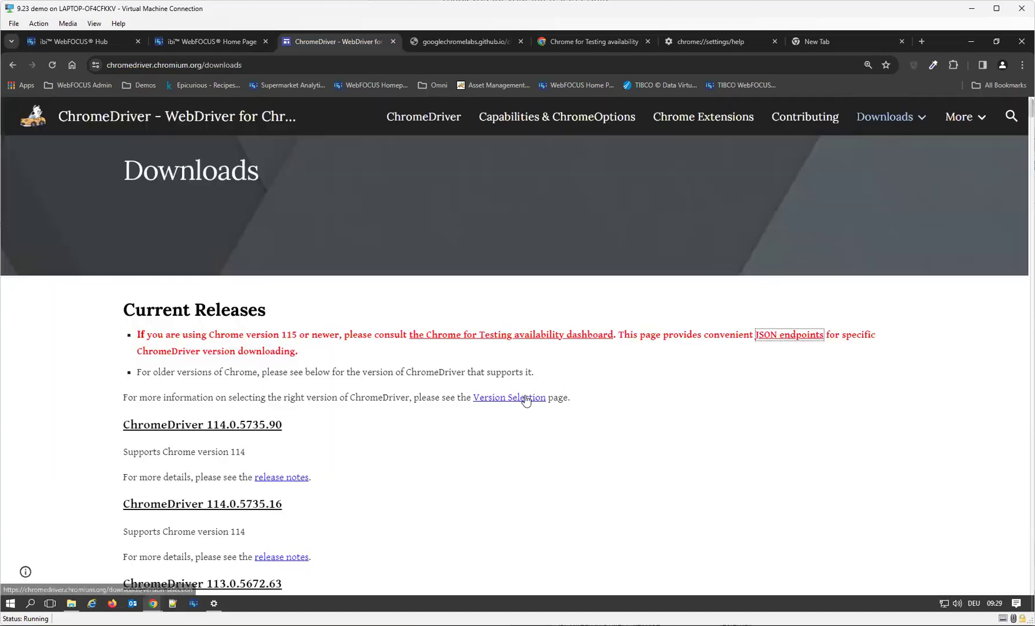
left_click(539, 398)
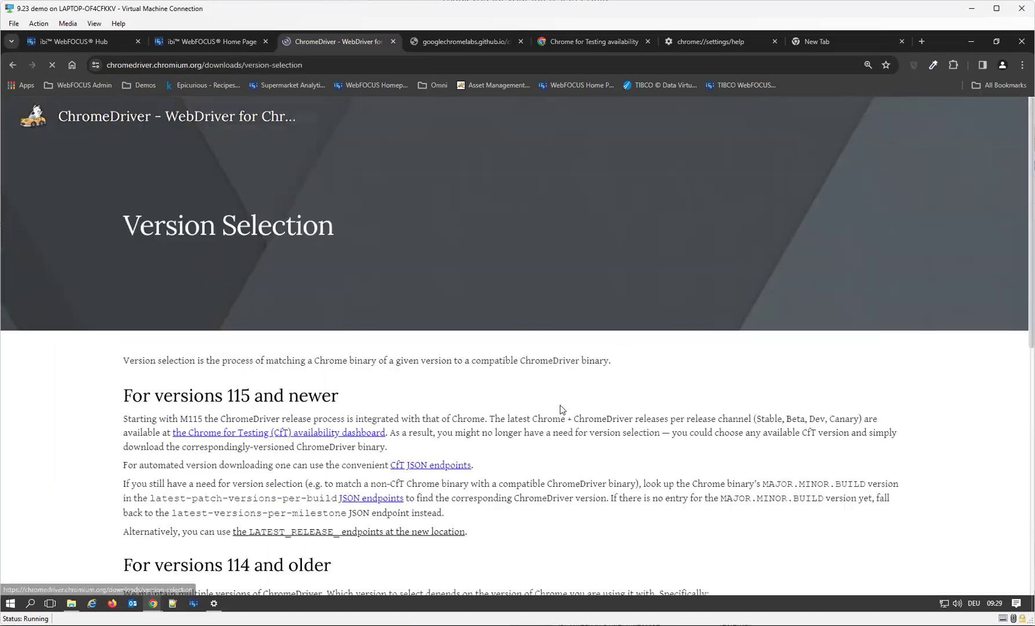
scroll(574, 378, "down", 8)
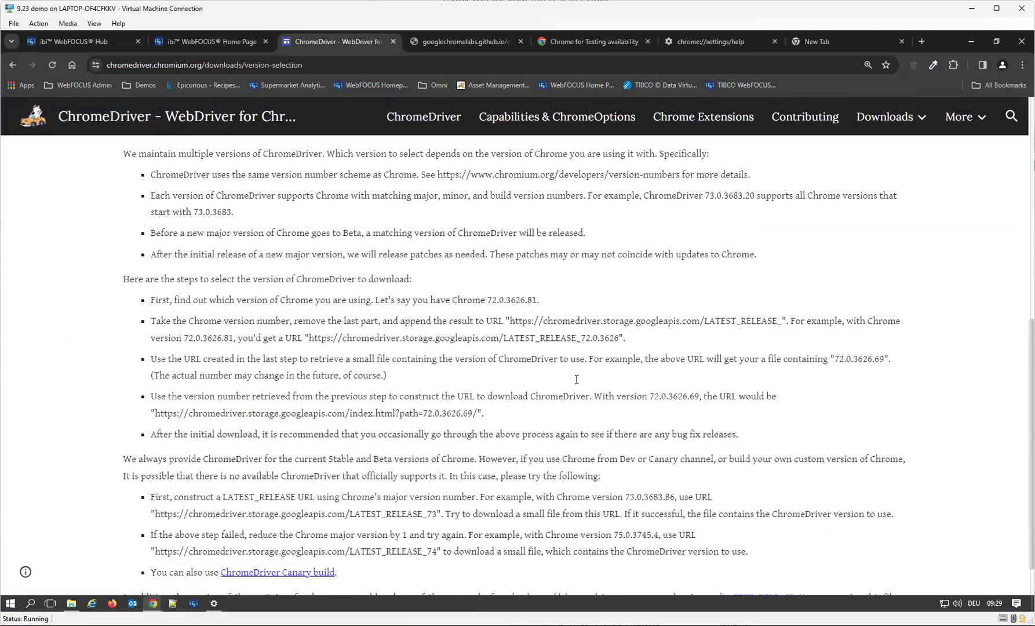
scroll(576, 379, "up", 8)
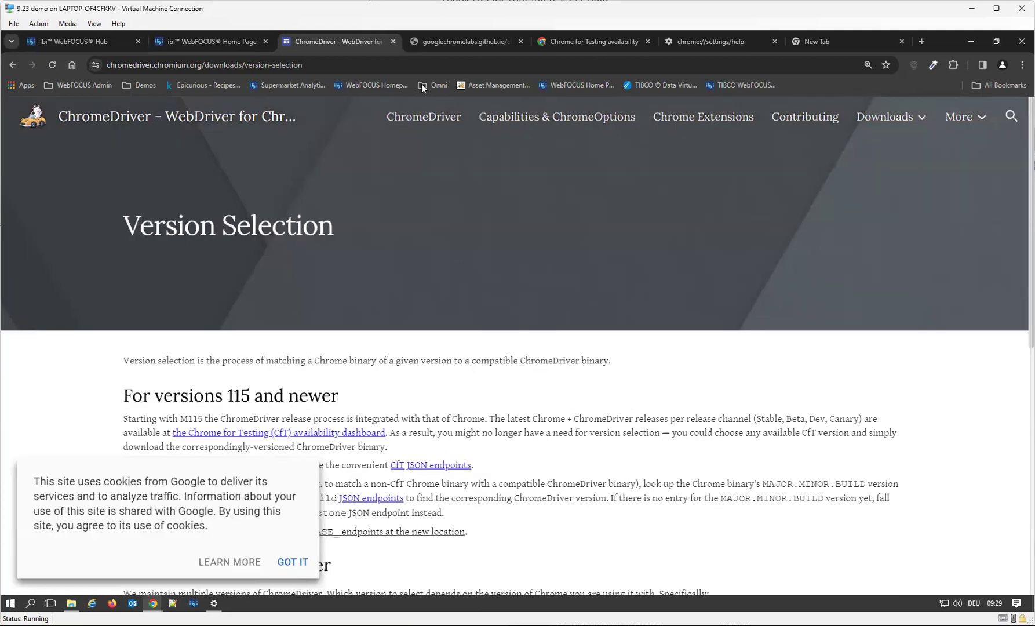
left_click(13, 64)
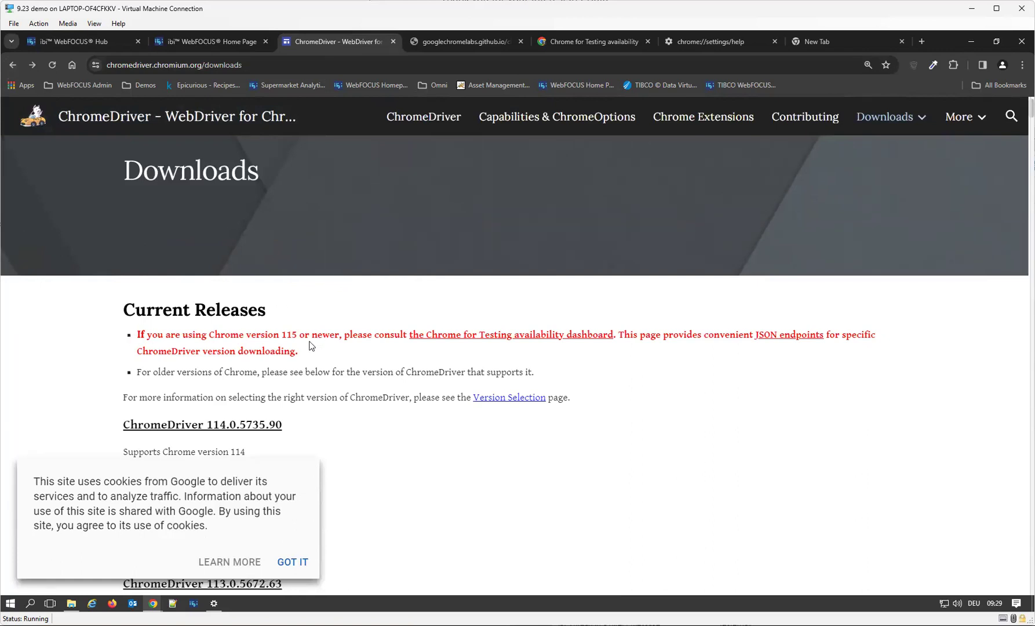
Open the Chrome for Testing availability dashboard and examine the driver downloads listed for each release channel.
left_click(545, 337)
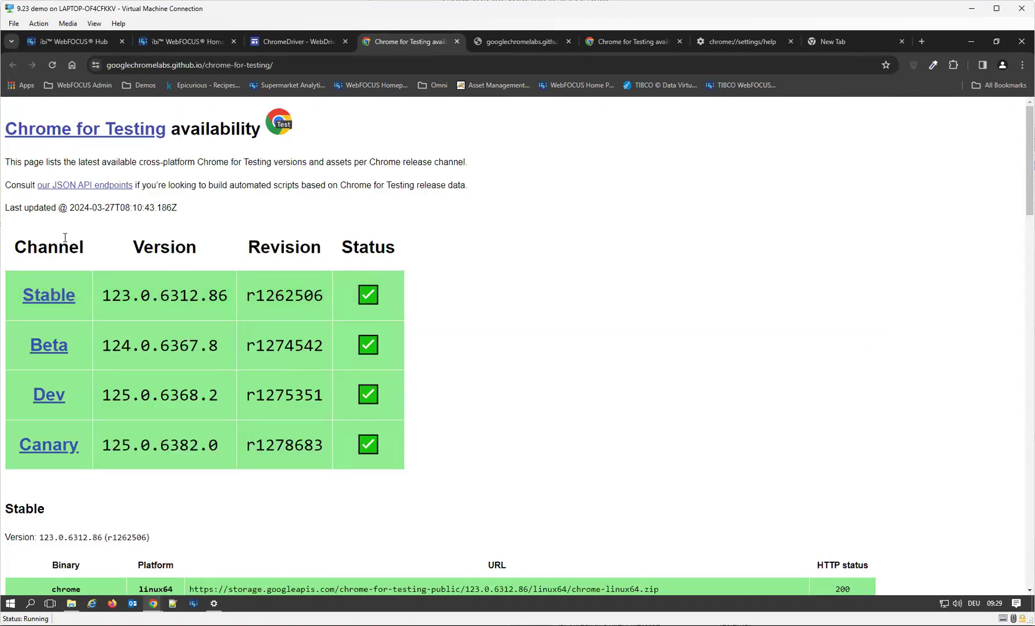
left_click(330, 69)
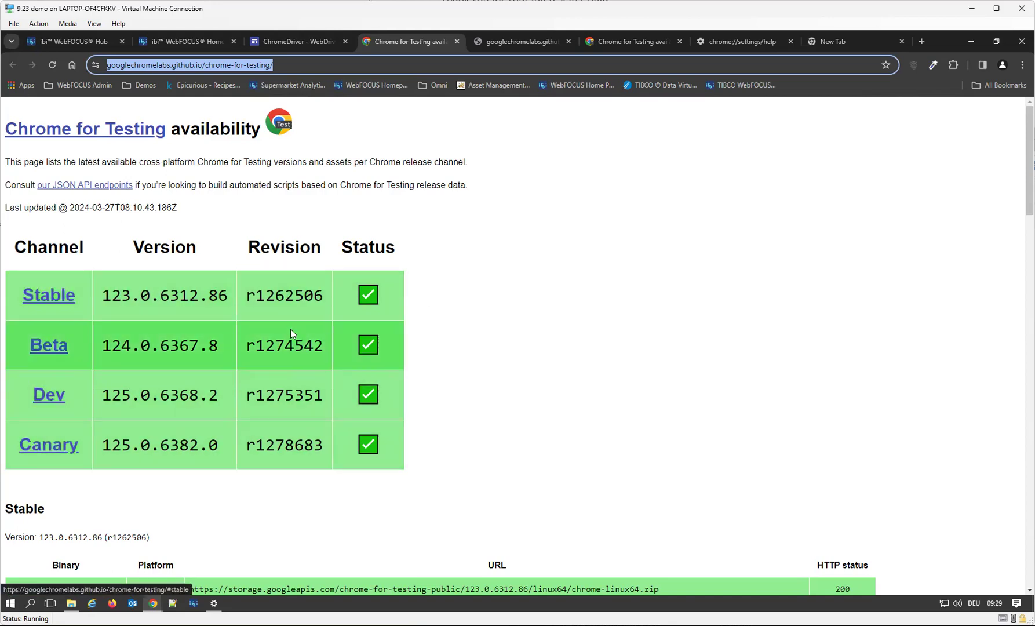
scroll(484, 346, "down", 5)
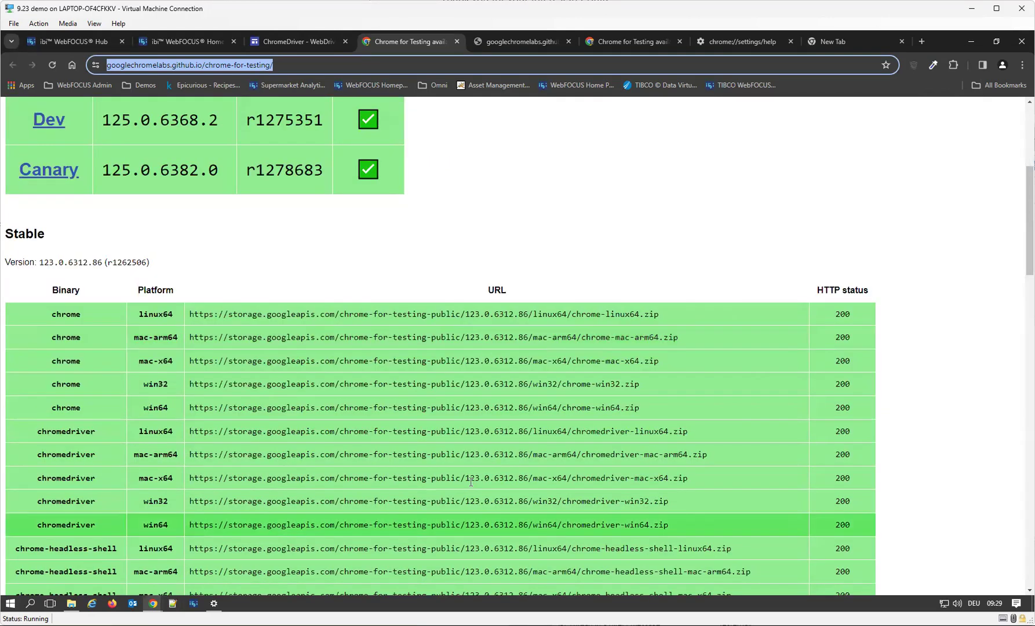
scroll(473, 481, "down", 12)
scroll(473, 480, "up", 3)
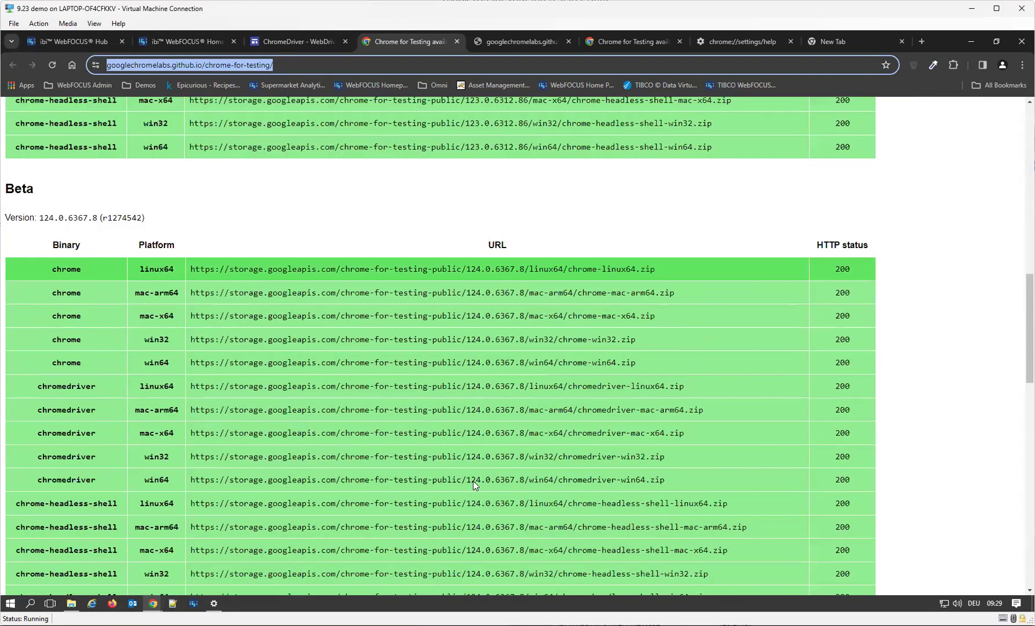
scroll(473, 480, "down", 16)
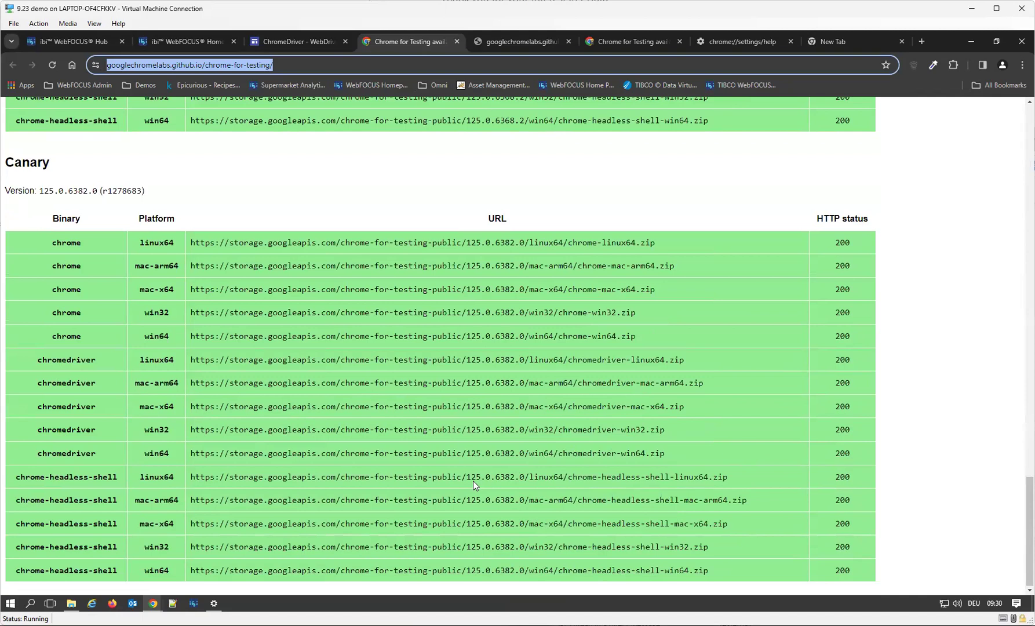
scroll(473, 480, "up", 20)
scroll(473, 479, "up", 5)
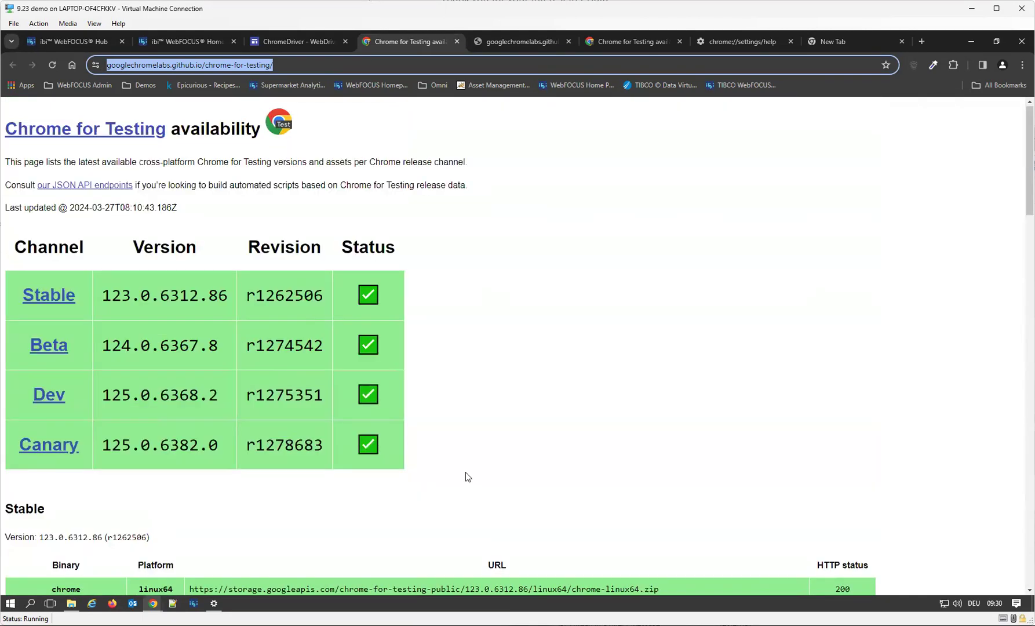
left_click(48, 306)
Check the installed browser version on the About Chrome page, and close the settings tab and the empty tab.
left_click(858, 43)
left_click(1022, 65)
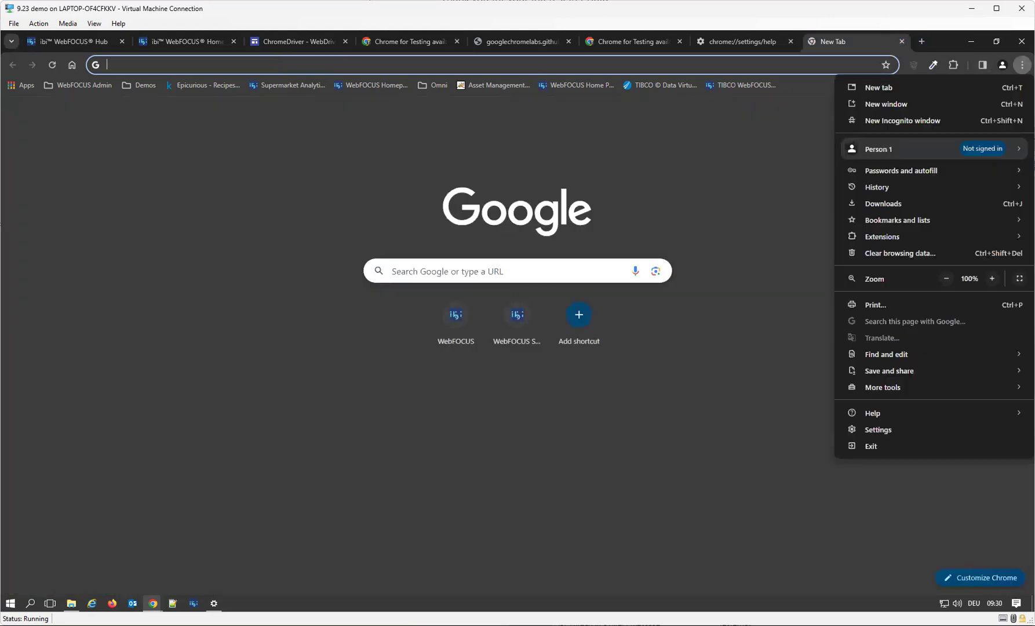
mouse_move(910, 410)
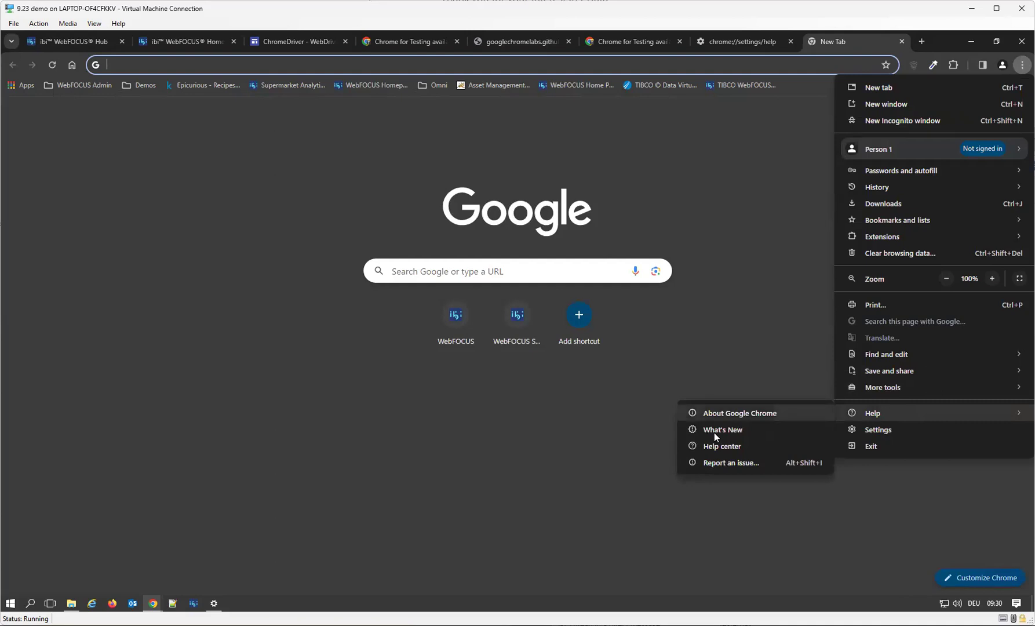
left_click(740, 415)
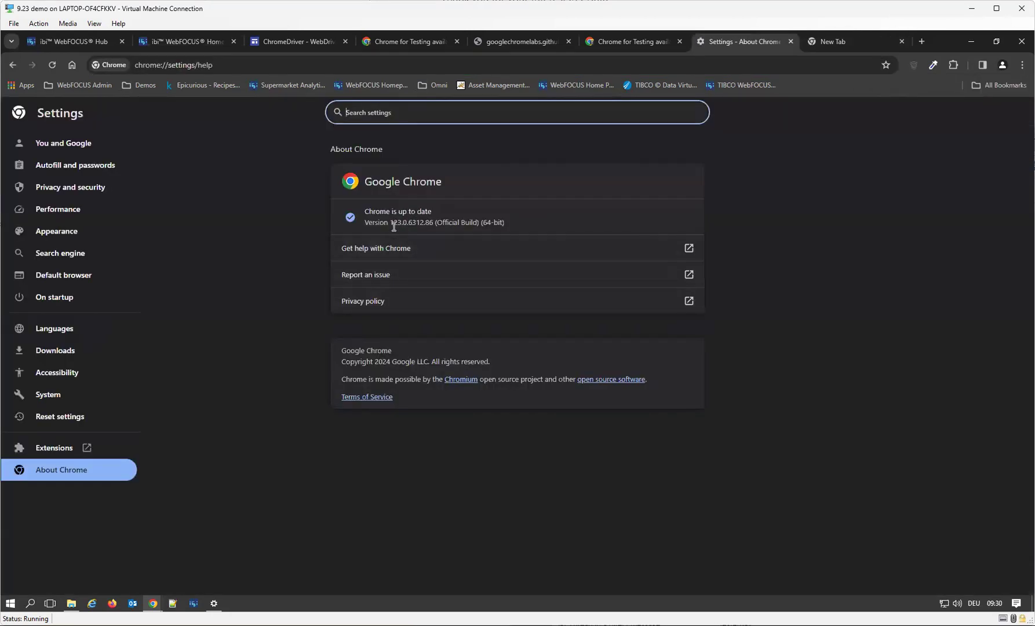
left_click(789, 42)
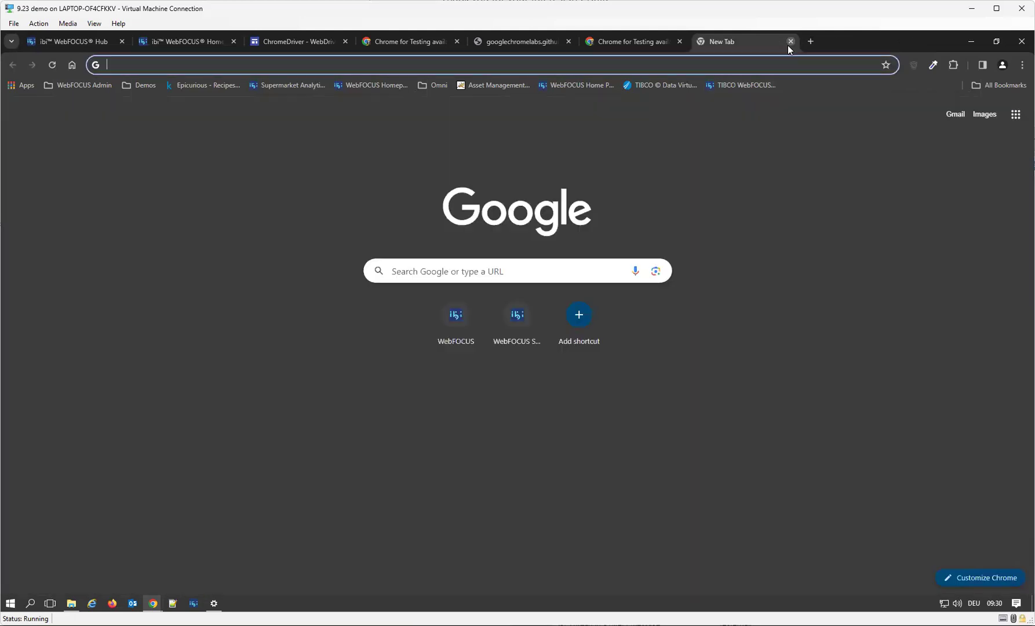
left_click(791, 41)
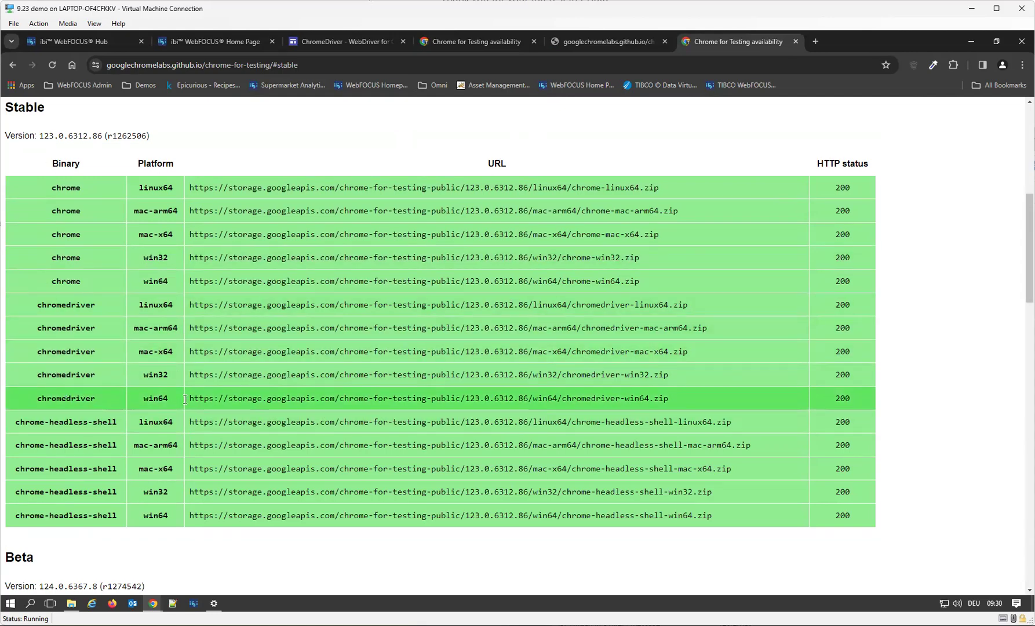
Download the Stable win64 chromedriver archive for version 123.0.6312.86 from its listed URL, allowing the blocked file.
left_click_drag(678, 400, 190, 409)
key("ctrl+c")
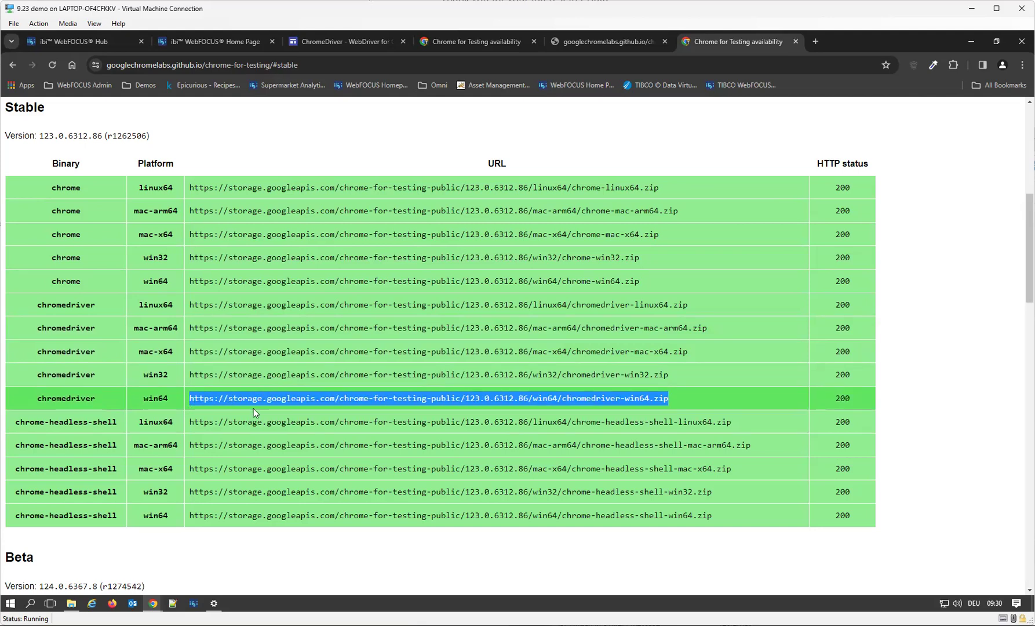
left_click(369, 68)
key("ctrl+v")
key("Return")
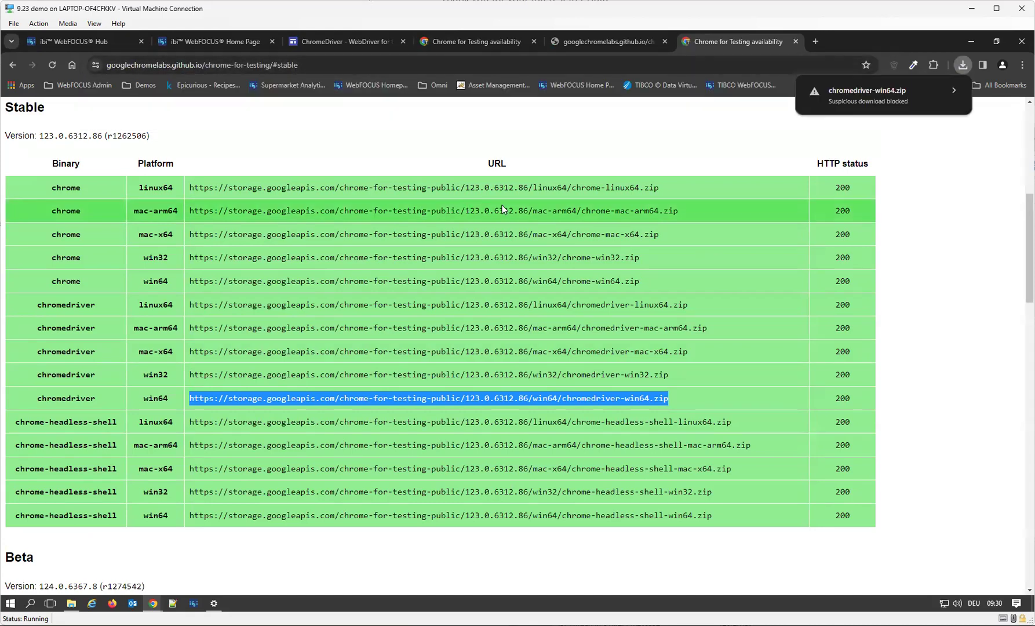
left_click(893, 95)
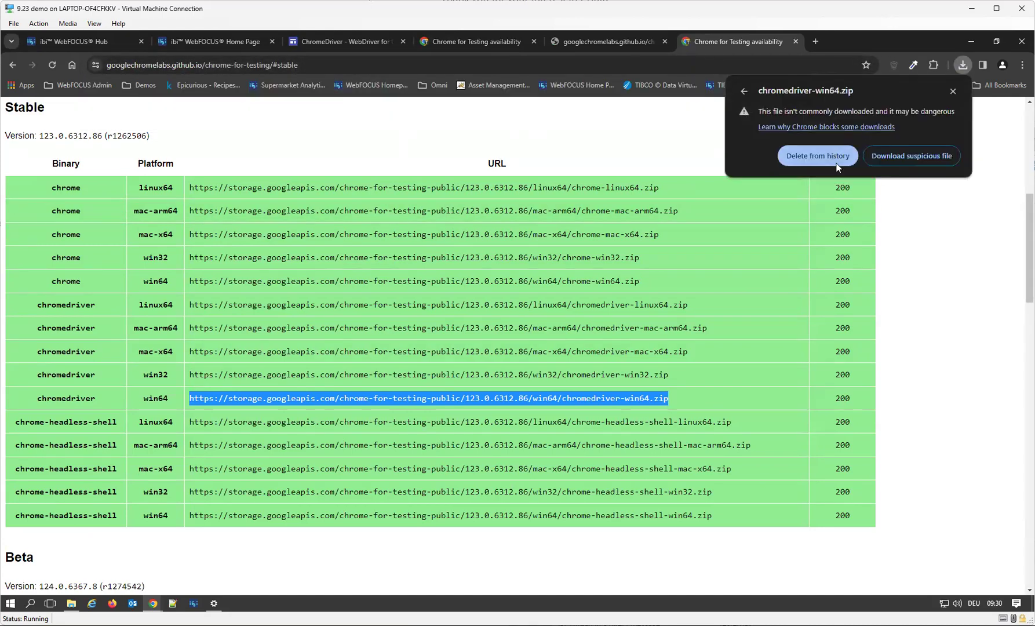
left_click(940, 155)
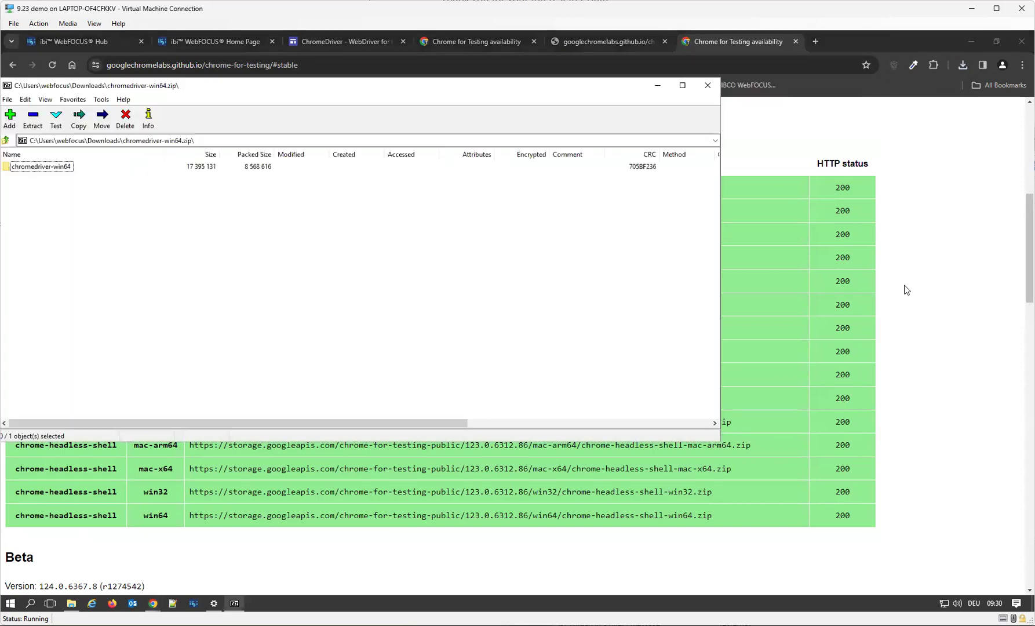
Select chromedriver.exe inside the archive's chromedriver-win64 folder, and open the E:\ibi\AppStudio92\bin folder in File Explorer.
double_click(51, 168)
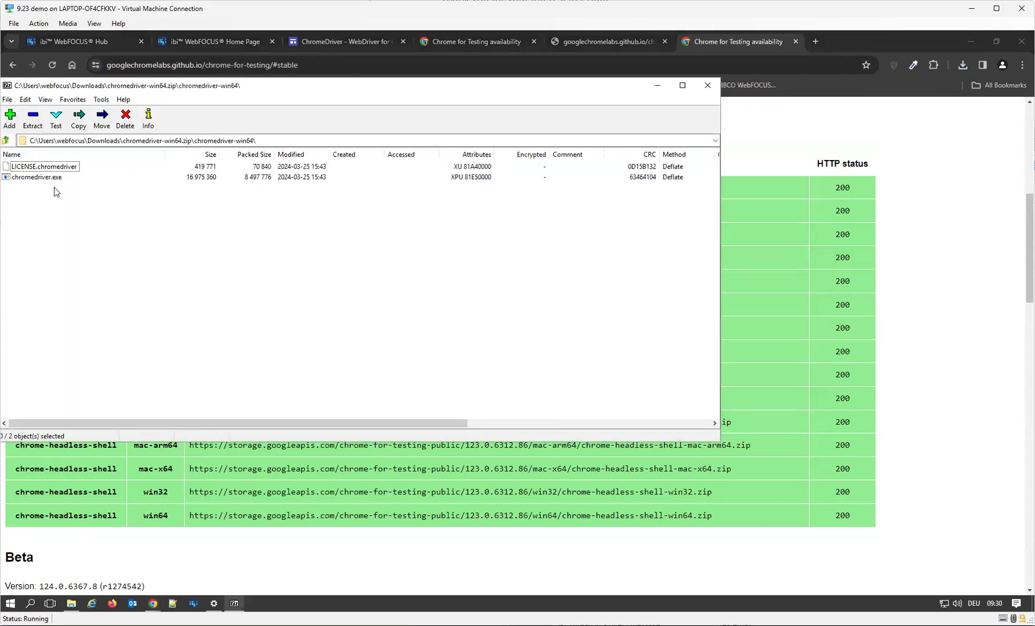
left_click(49, 179)
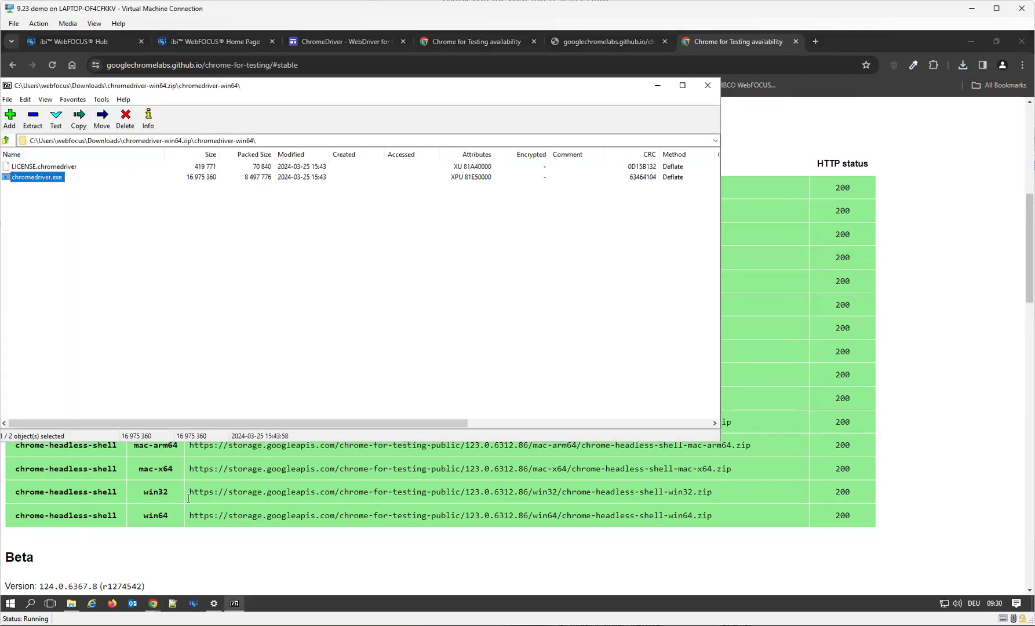
left_click(71, 603)
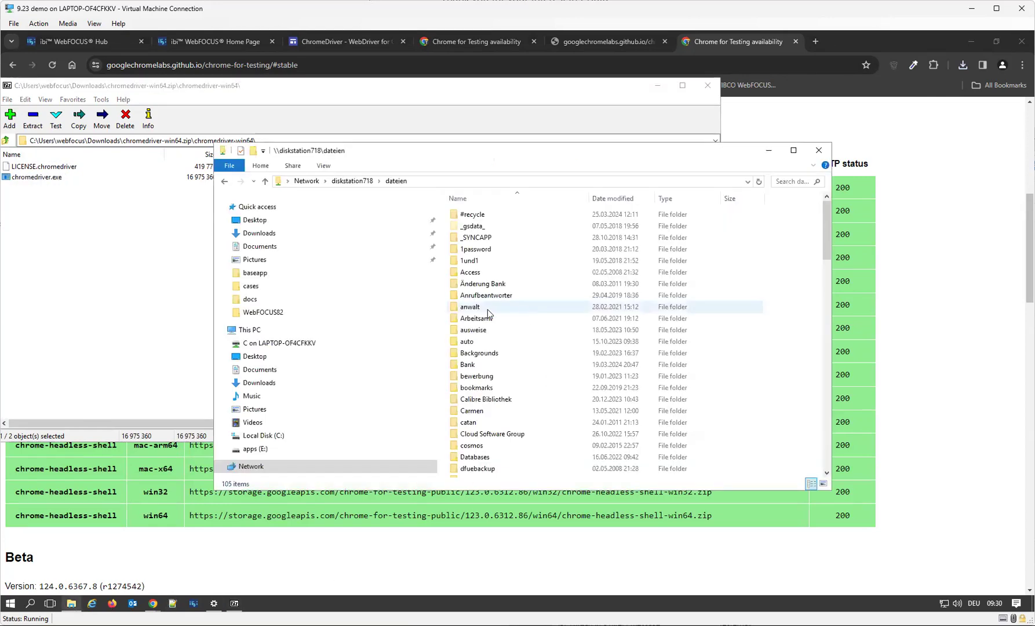
left_click(264, 447)
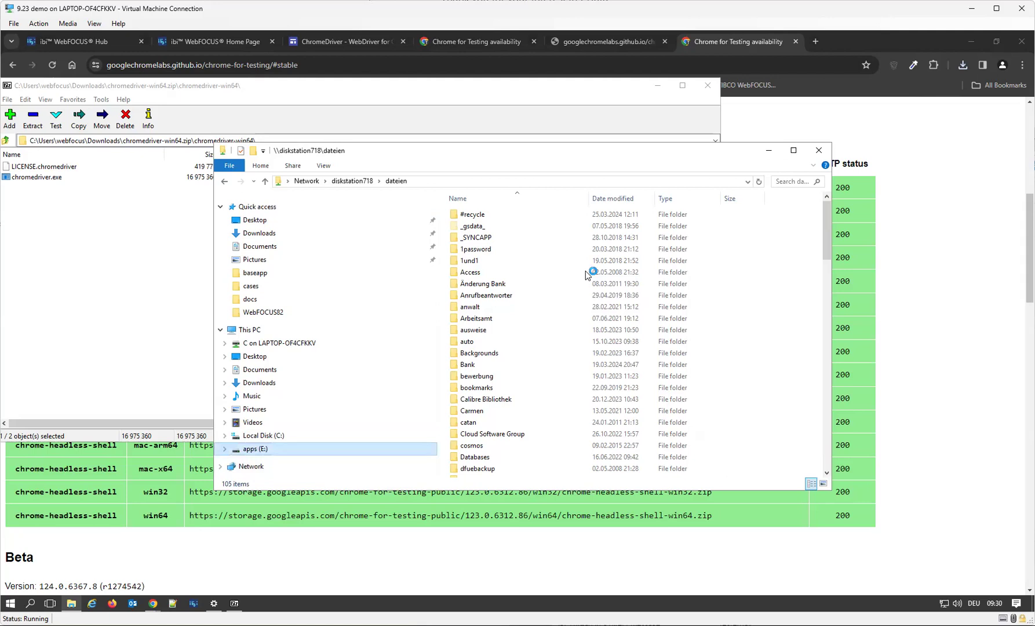
double_click(473, 249)
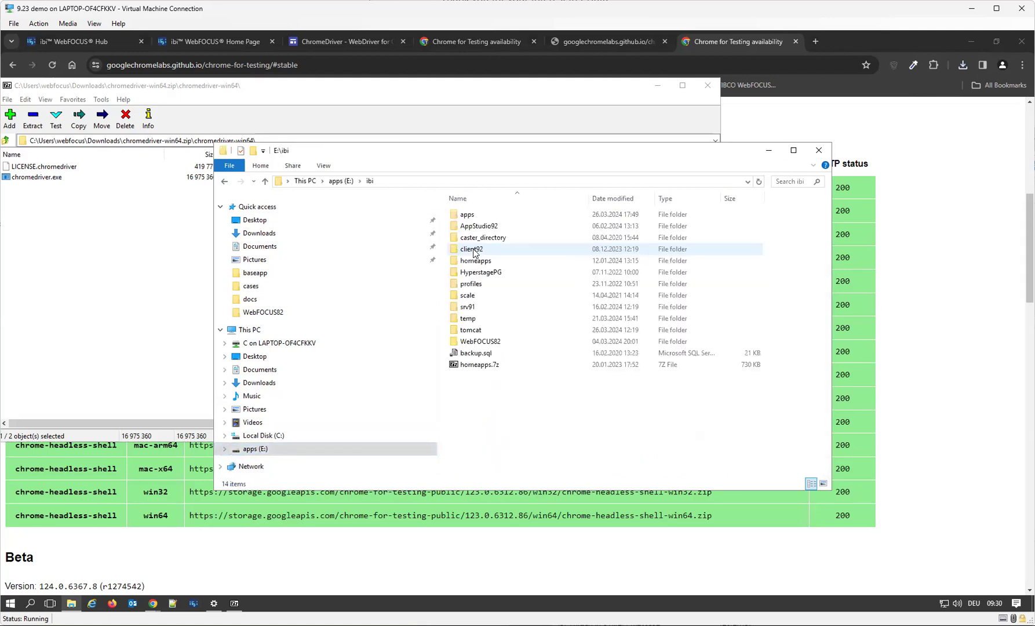
double_click(492, 226)
double_click(481, 226)
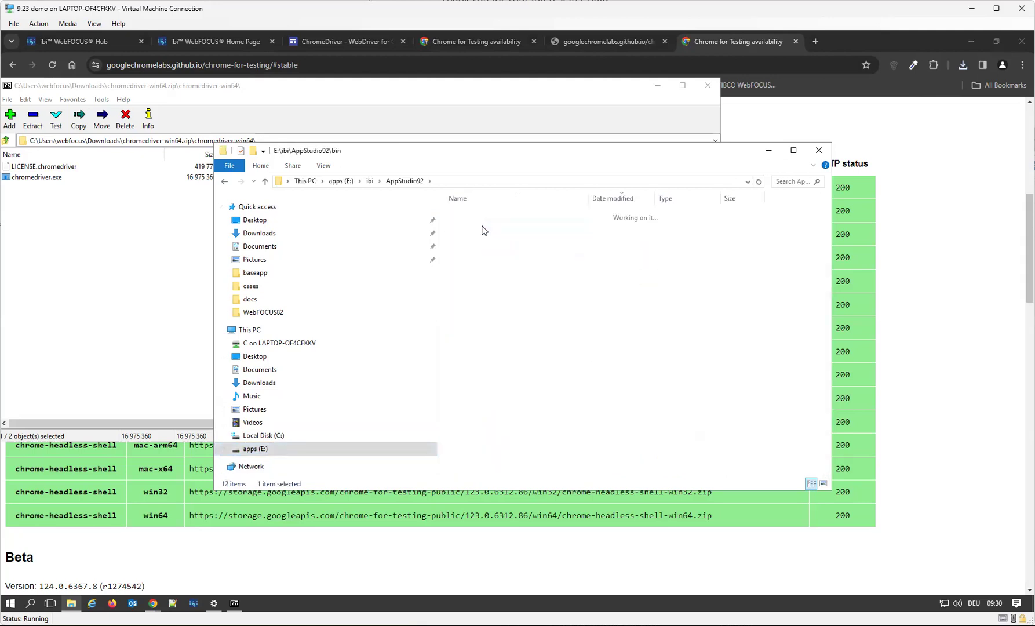
left_click(497, 238)
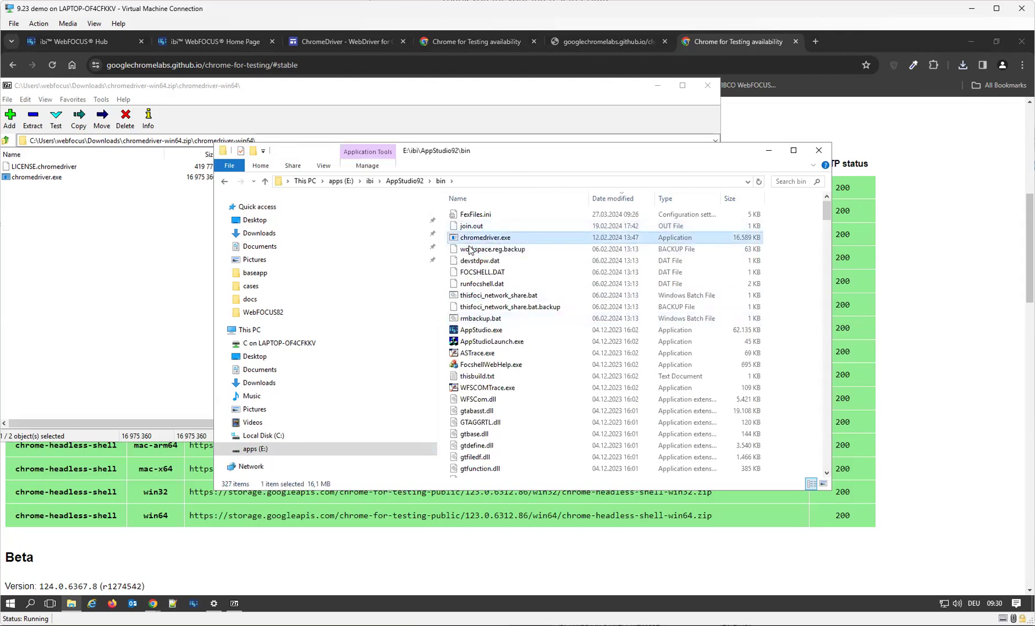
Try to copy chromedriver.exe from the archive into the bin folder, replacing the existing file there.
left_click_drag(33, 178, 784, 284)
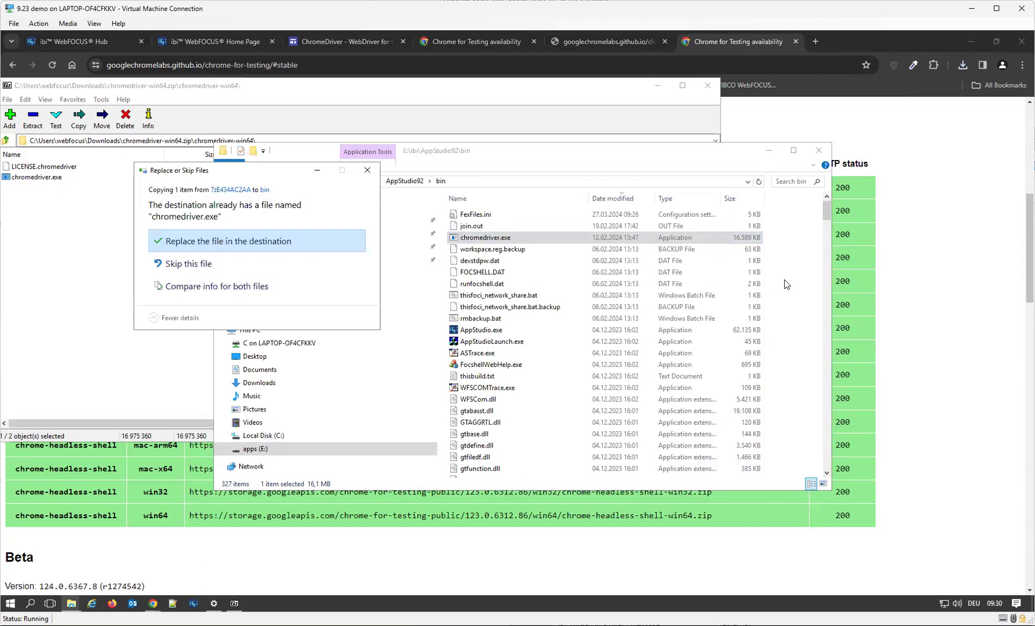
left_click(301, 249)
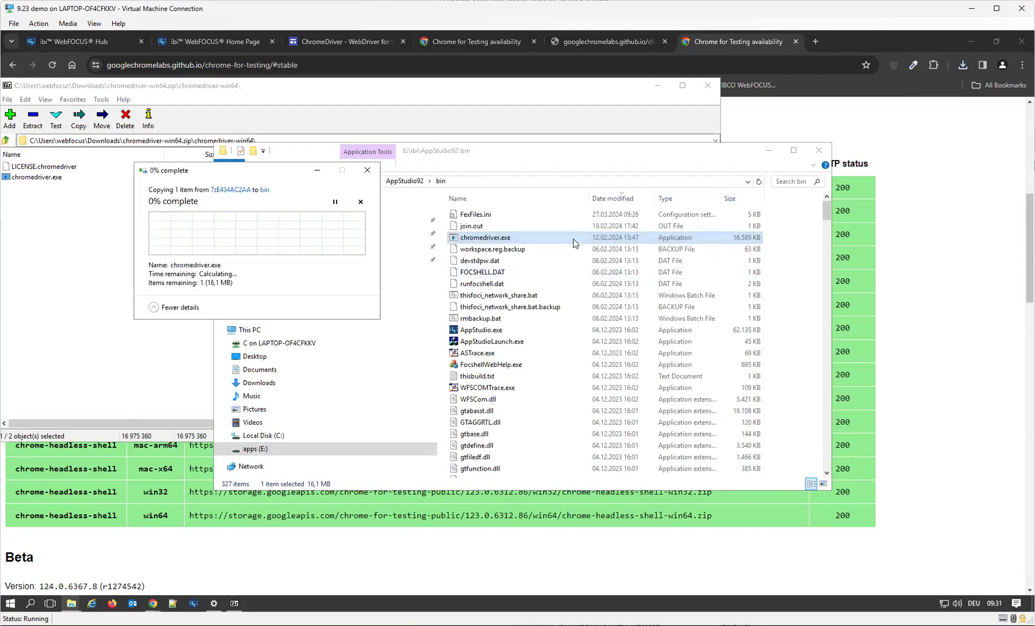
left_click(278, 275)
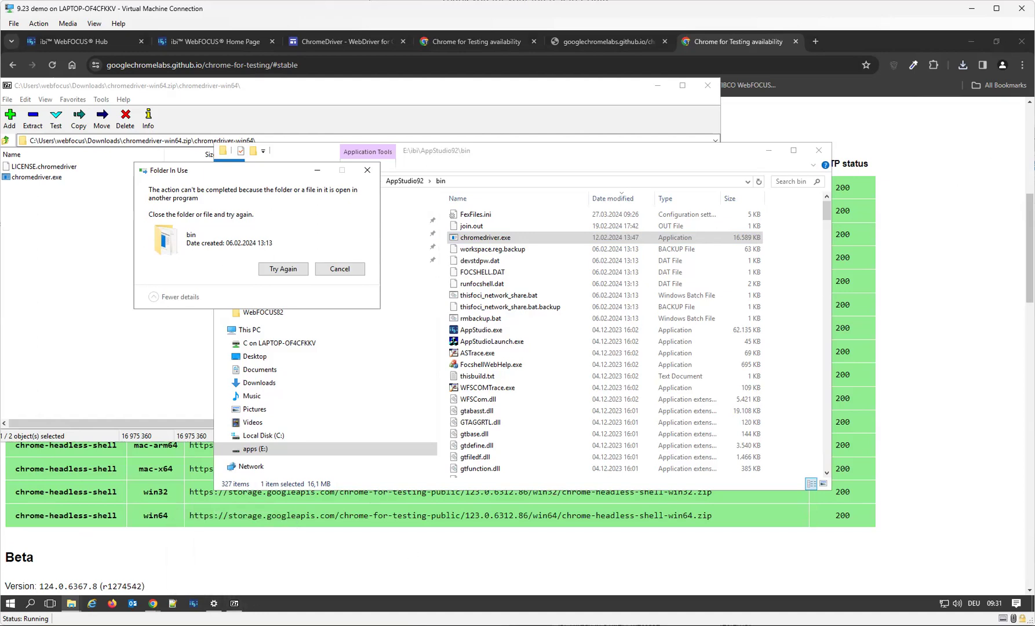
Close the main Chrome window and all remaining WebFOCUS browser windows.
left_click(1022, 41)
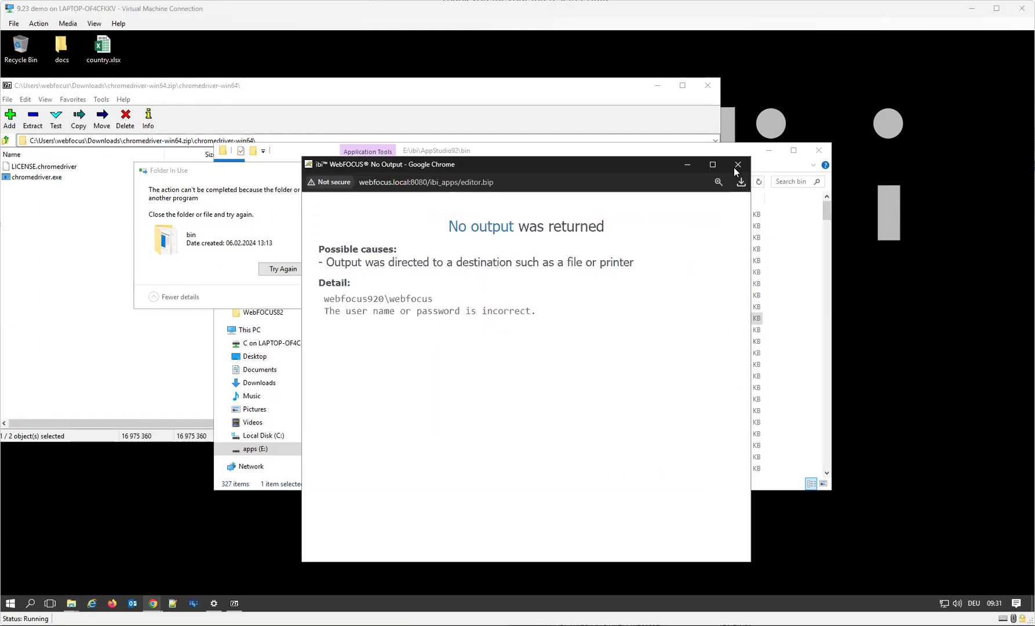
left_click(738, 165)
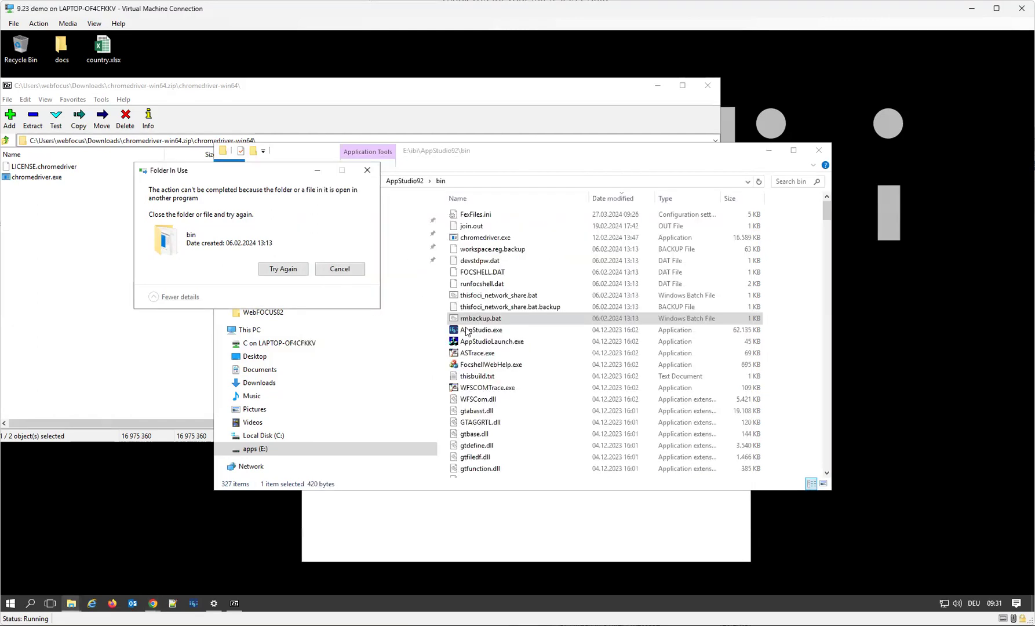
mouse_move(153, 604)
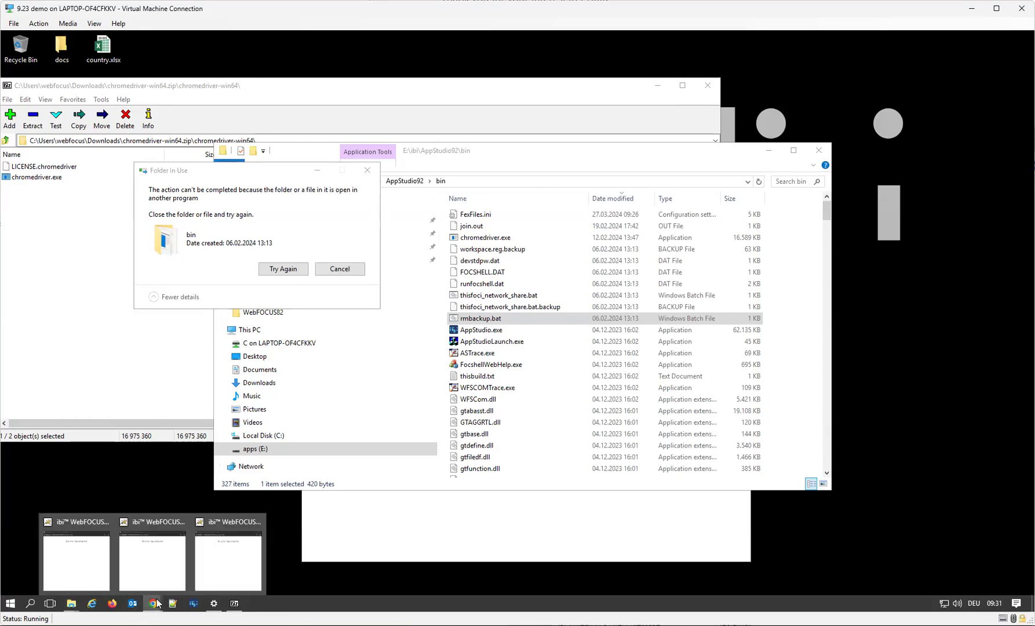
left_click(258, 522)
left_click(216, 522)
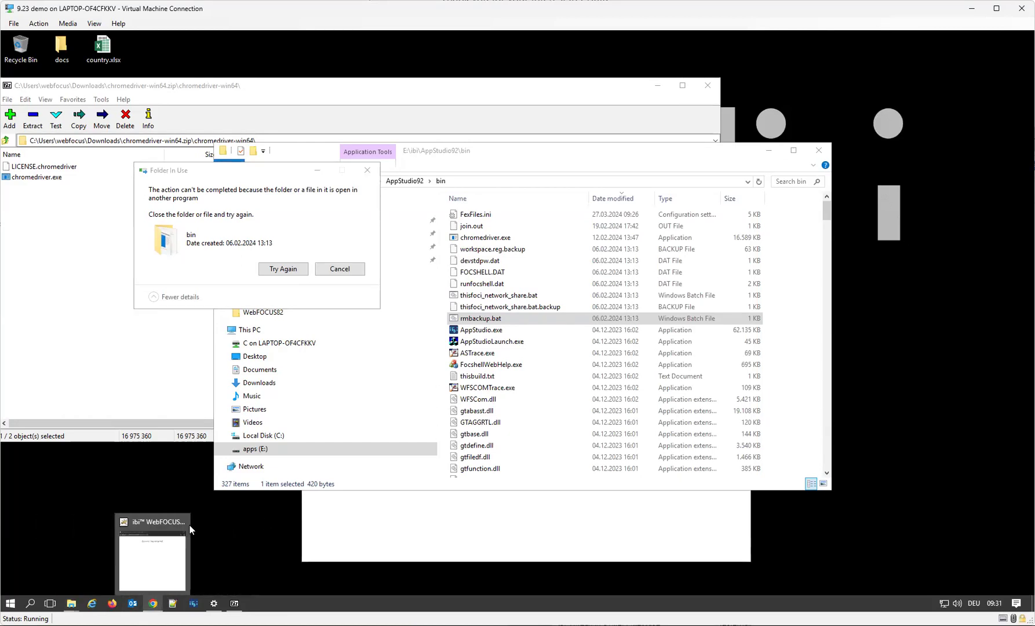
left_click(185, 522)
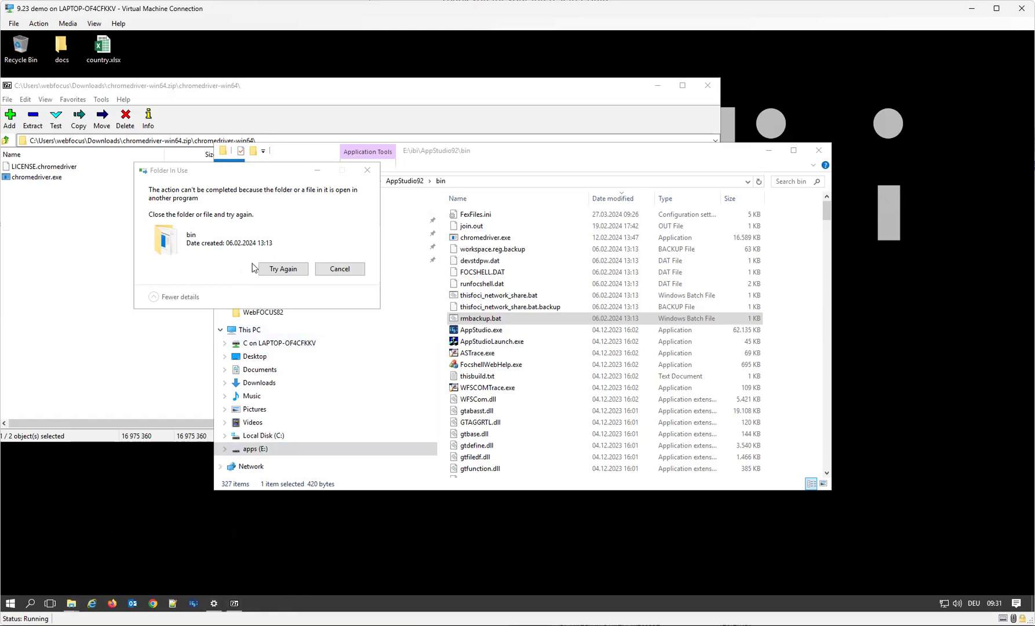
Retry the interrupted operations on the bin folder's in-use chromedriver.exe.
left_click(305, 270)
left_click(297, 270)
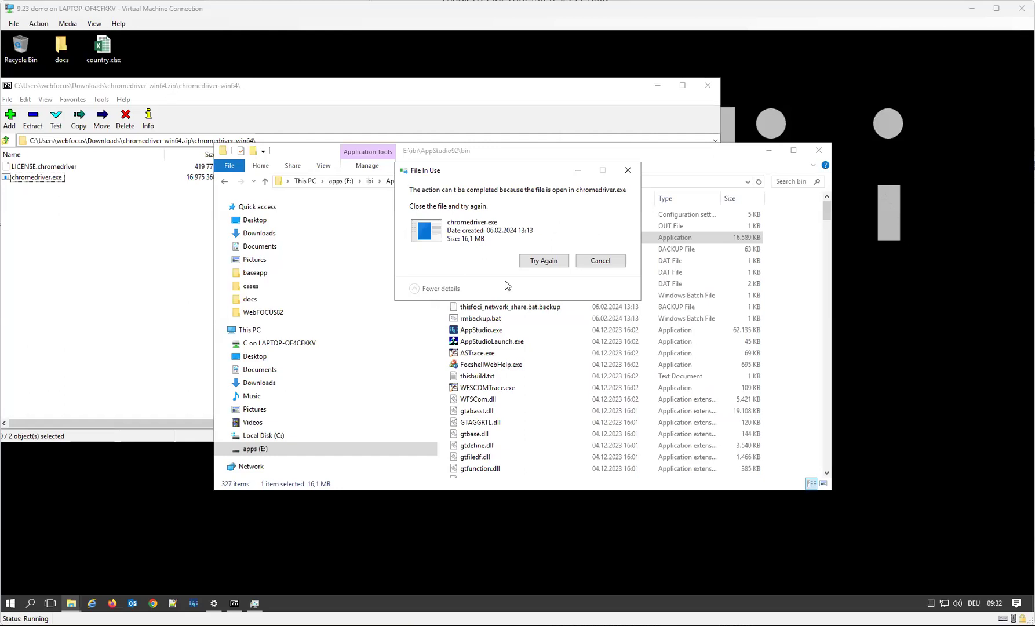
left_click(557, 266)
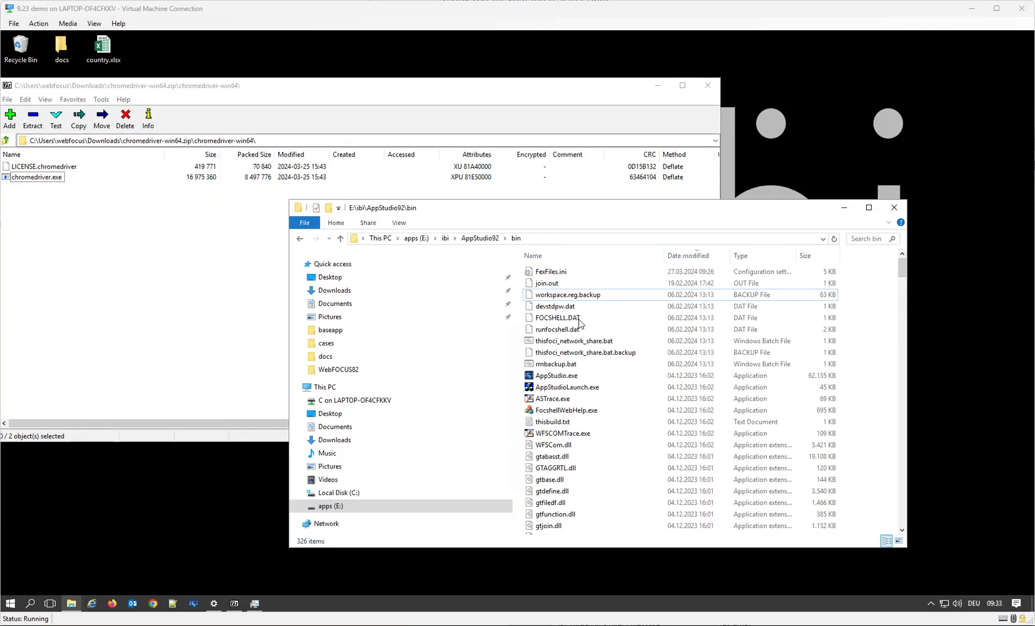
Check the bin folder for chromedriver.exe sorted by name and by date modified, and copy the archive's chromedriver.exe into it.
left_click(560, 258)
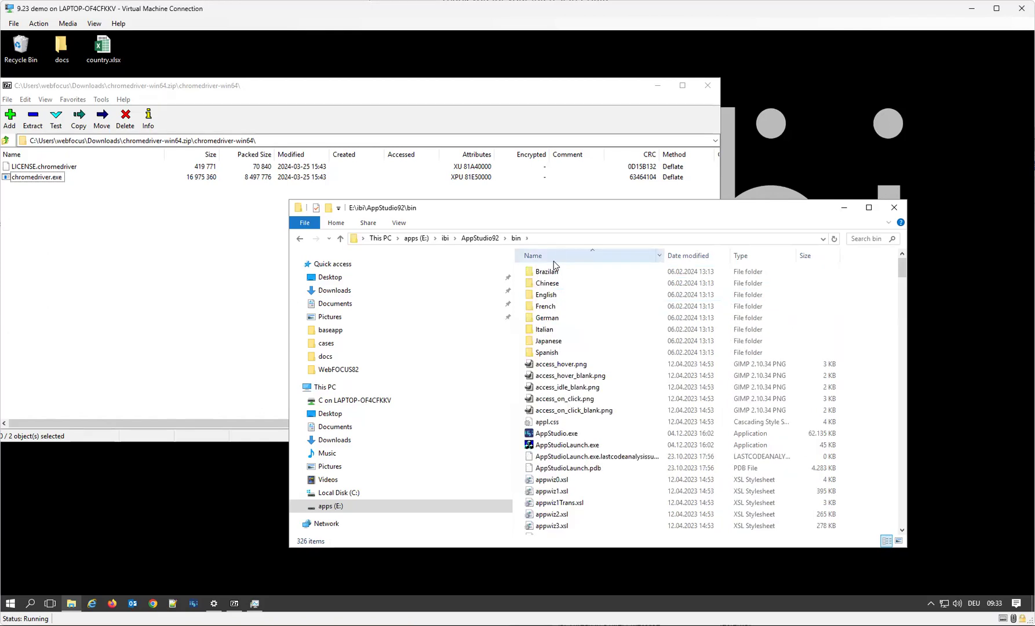
left_click(561, 396)
type("ch")
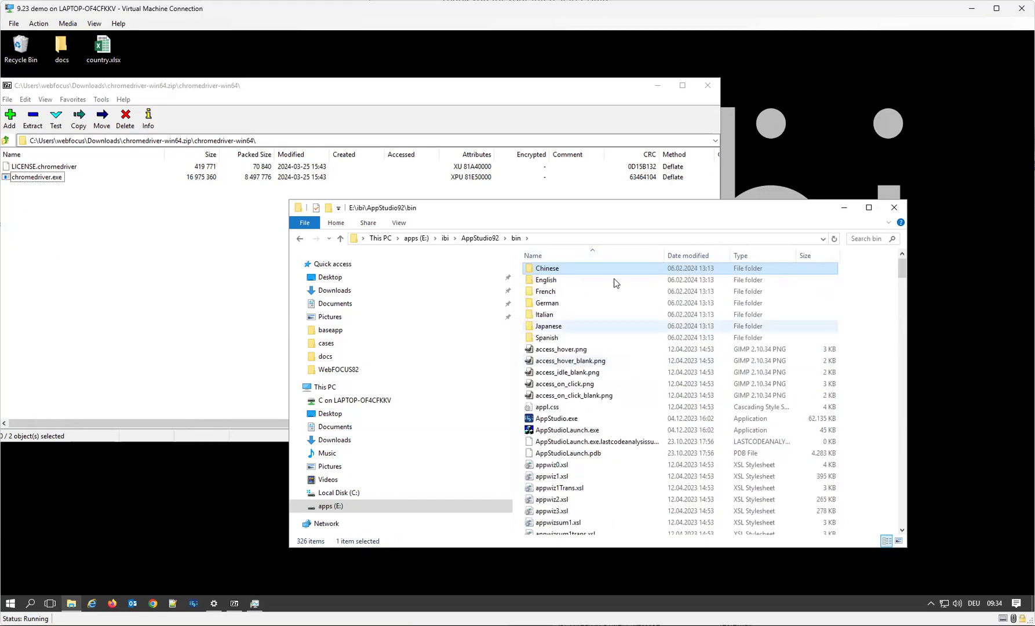
left_click(699, 255)
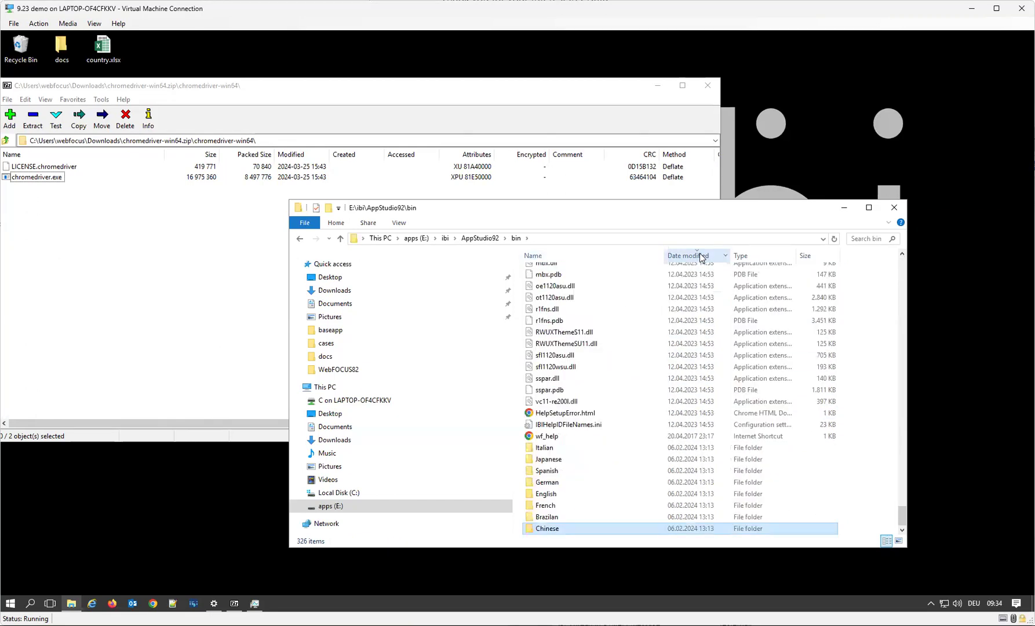
scroll(673, 481, "up", 15)
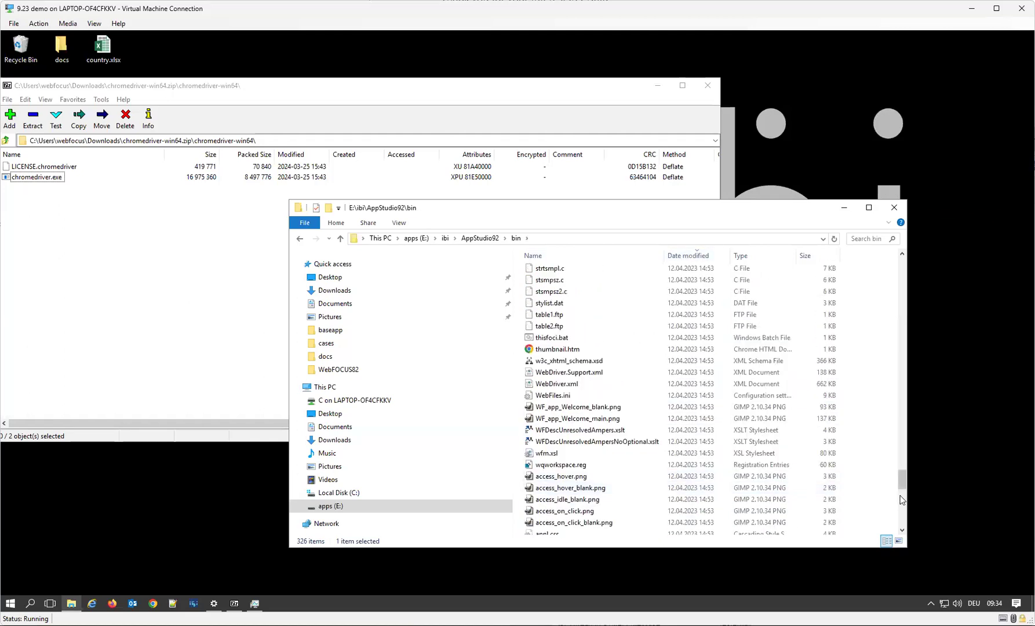
scroll(903, 442, "up", 20)
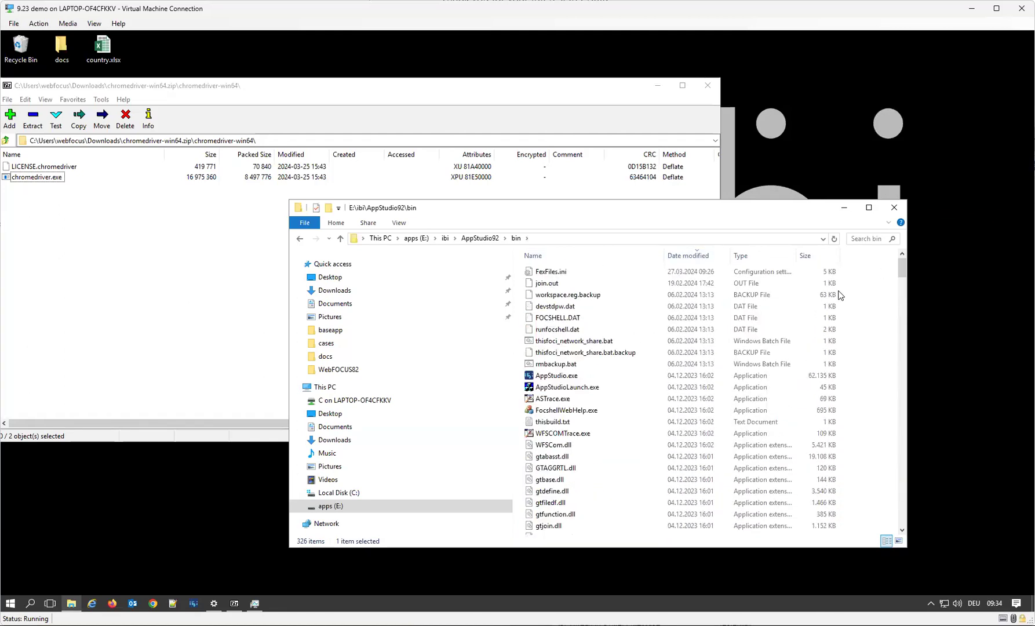
left_click_drag(39, 177, 874, 389)
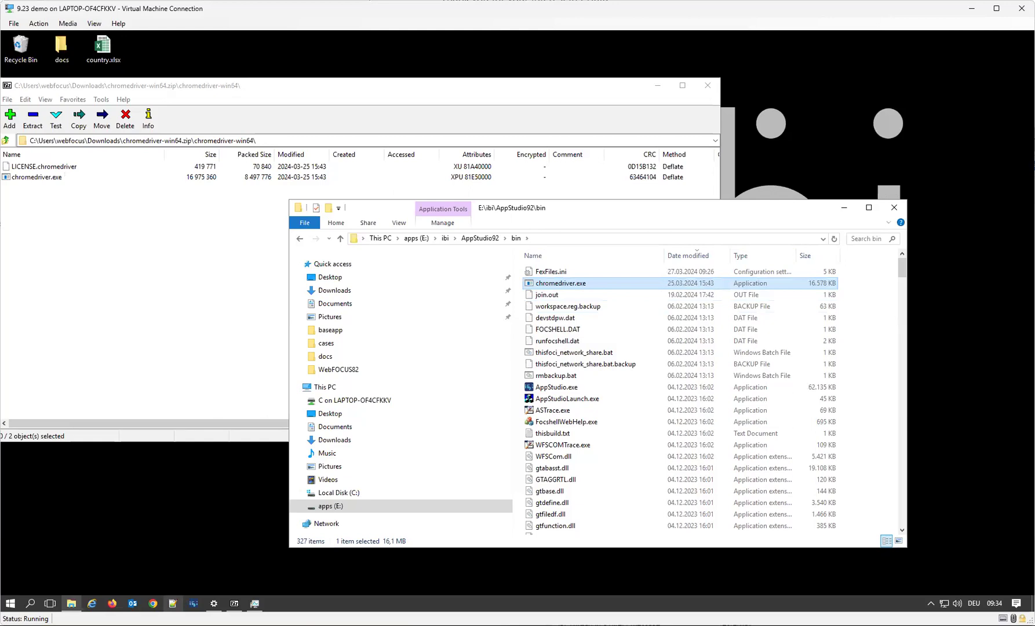
Switch to App Studio and run Document1 from the Deka folder under Cases.
left_click(192, 606)
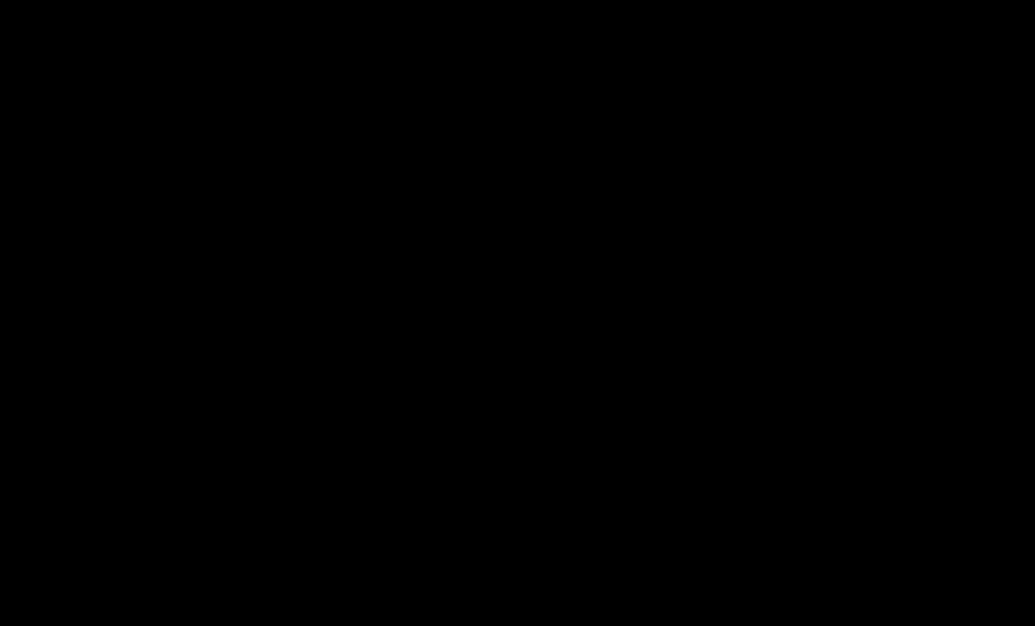
key("Return")
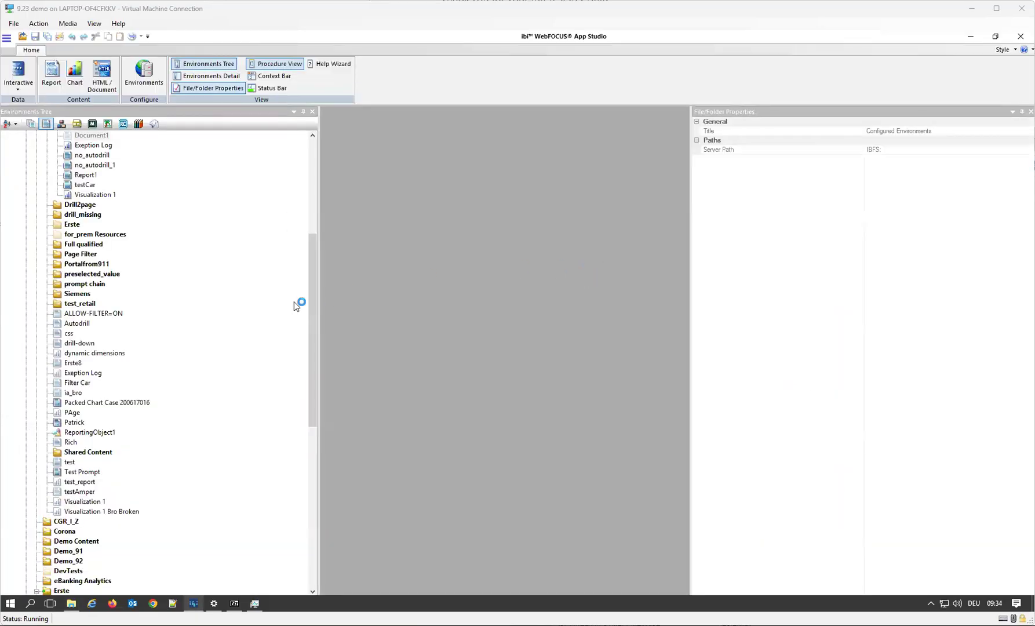
left_click_drag(312, 304, 284, 206)
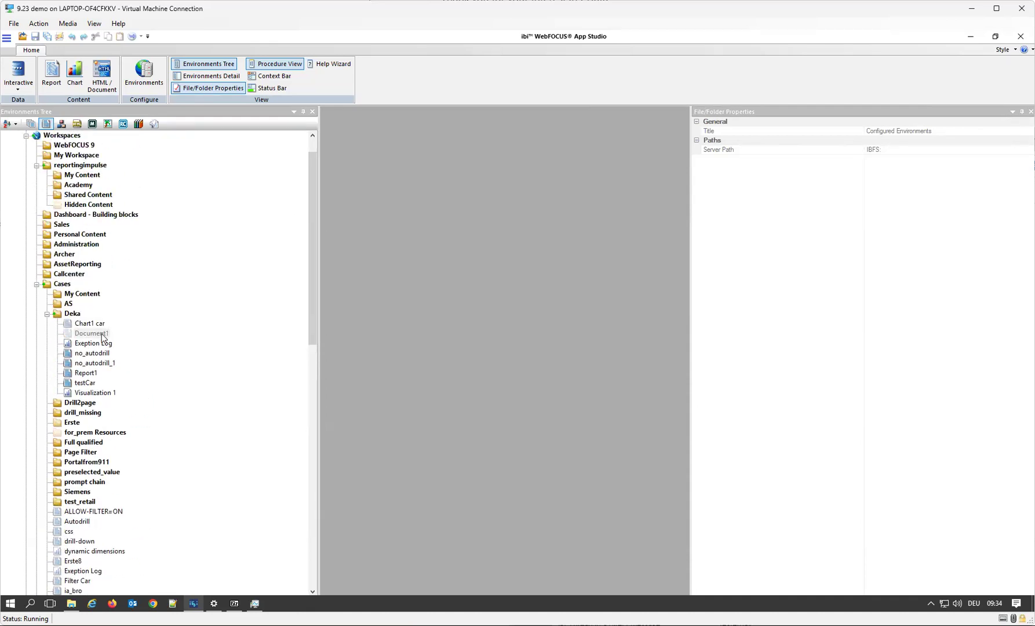
left_click(103, 335)
right_click(102, 335)
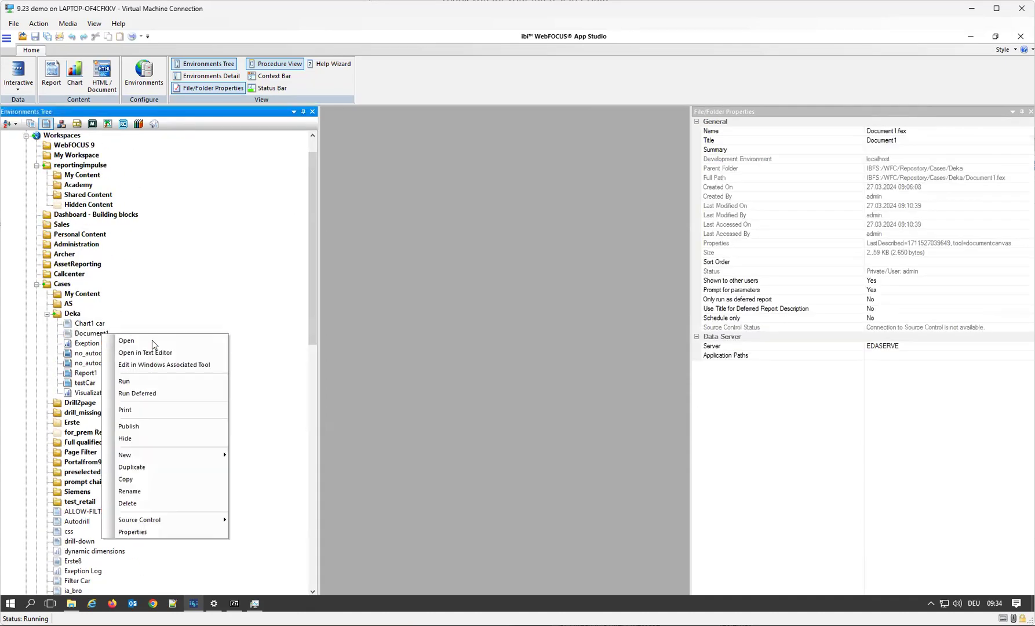
left_click(155, 381)
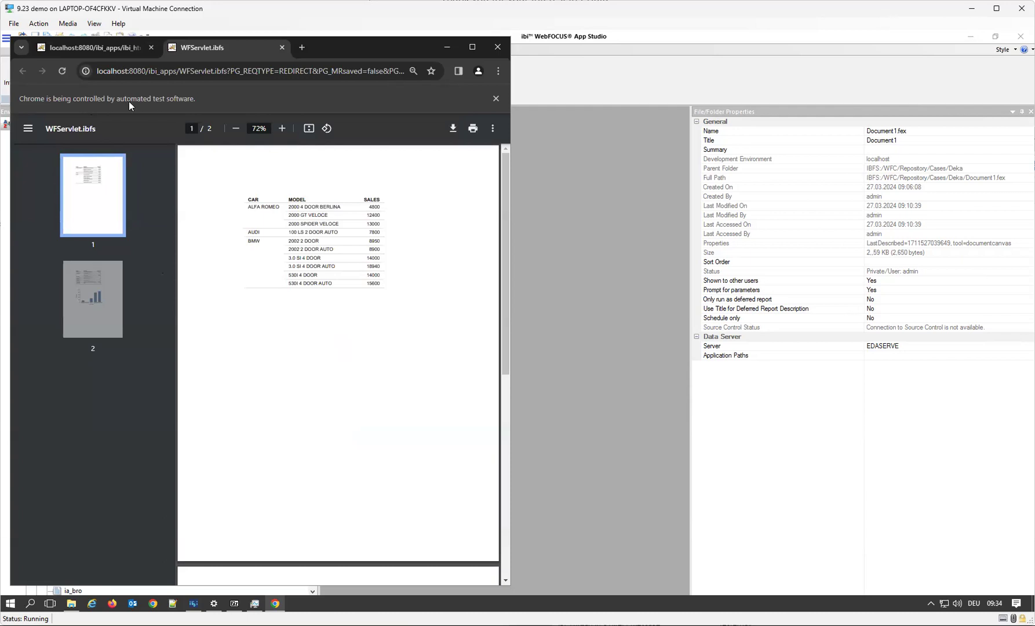
Examine the report output of Document1 in the automated Chrome window, and close that window.
scroll(316, 352, "down", 5)
scroll(323, 353, "down", 2)
scroll(322, 353, "up", 6)
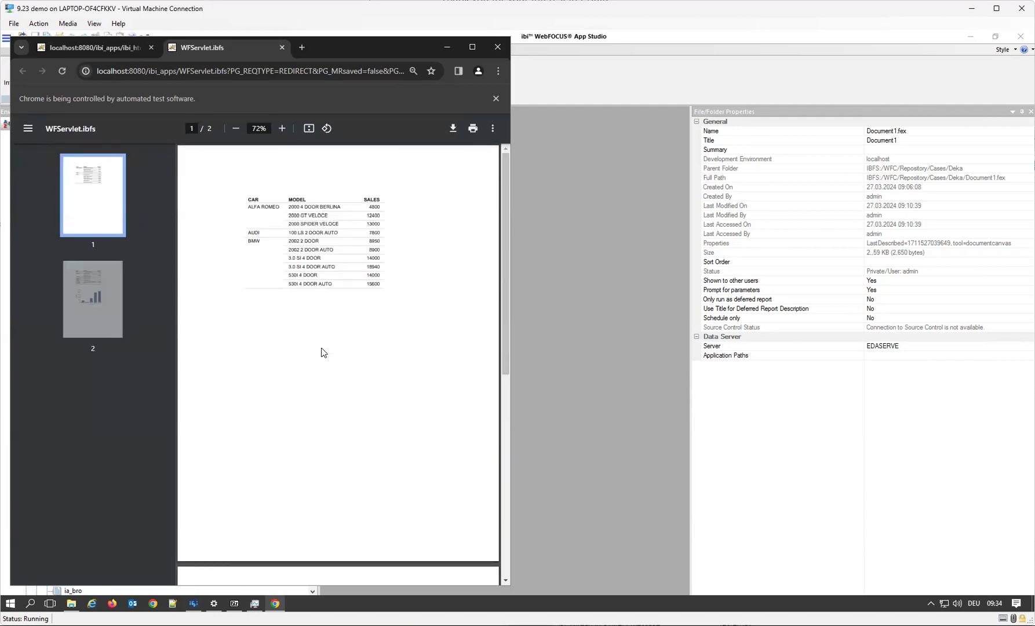
scroll(323, 353, "down", 6)
scroll(314, 331, "up", 6)
left_click(498, 47)
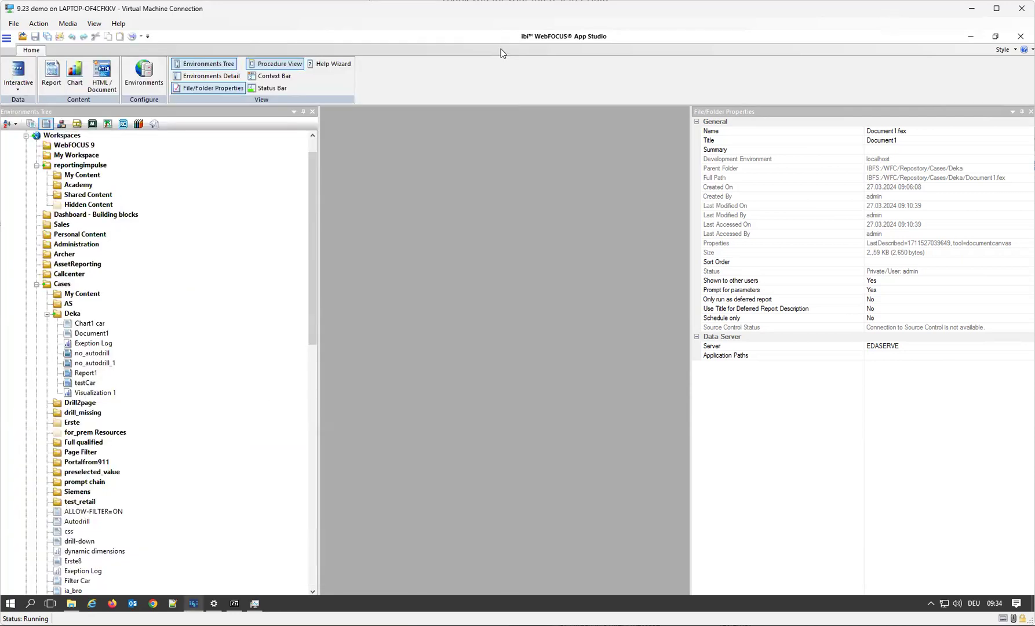